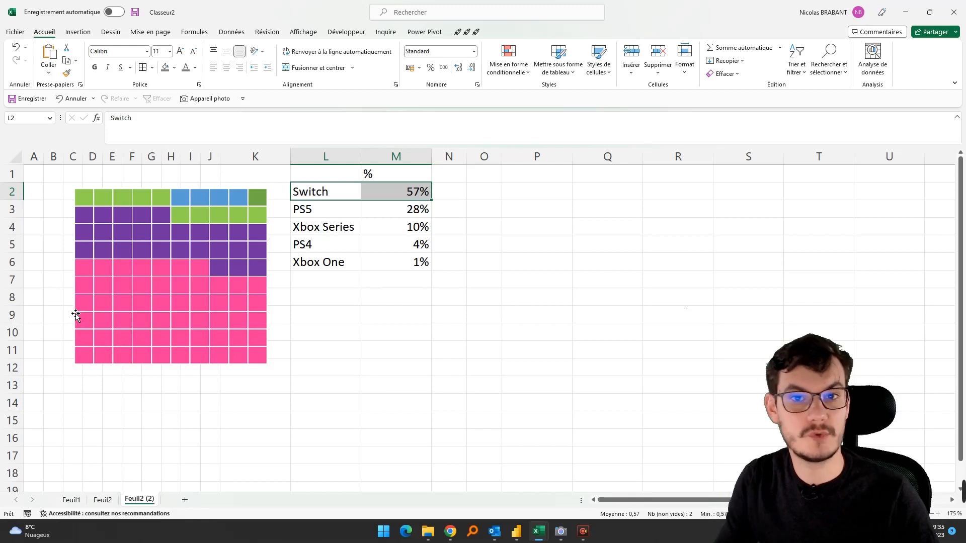
# - On sheet Feuil2, clear the formatting of the coloured 10 by 10 grid in A1:J10
pyautogui.click(103, 499)
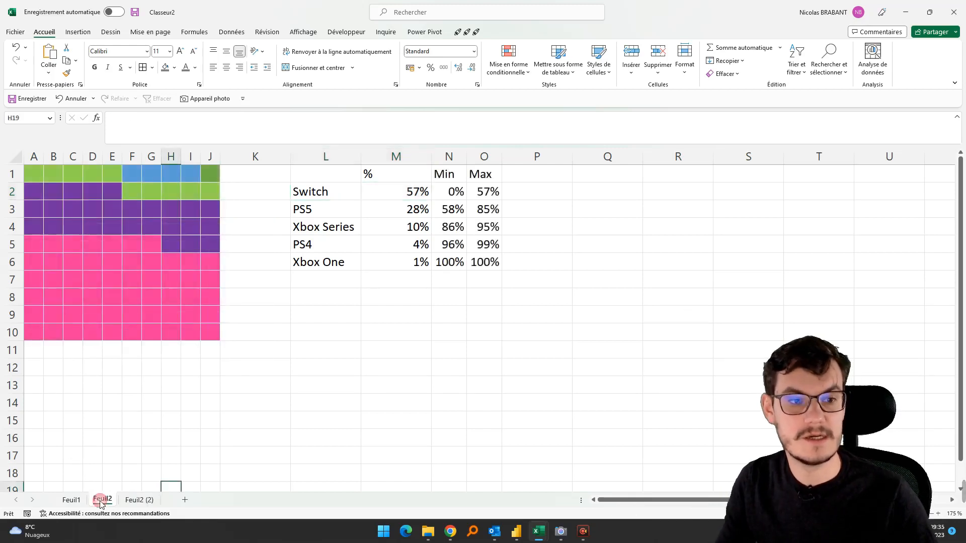
pyautogui.click(209, 332)
pyautogui.moveTo(208, 331); pyautogui.dragTo(33, 171)
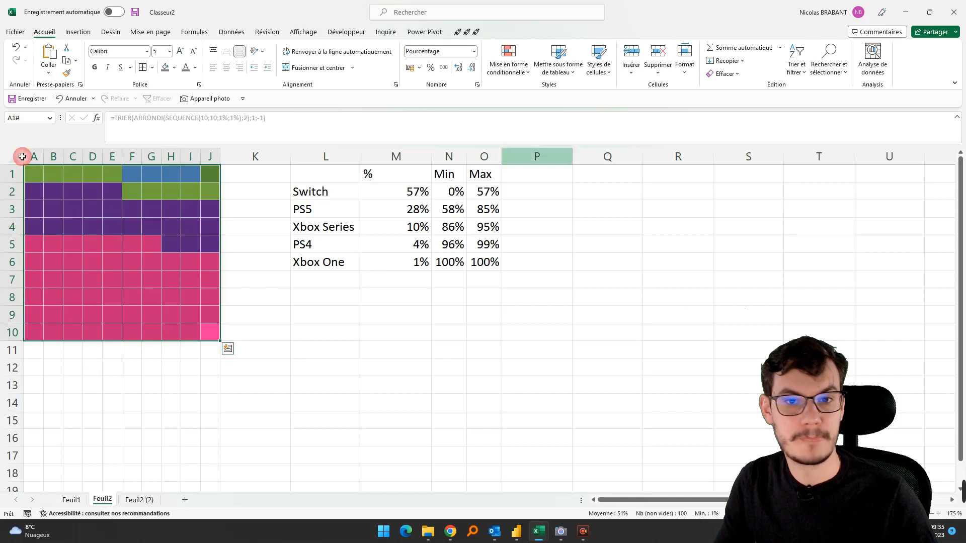
pyautogui.click(727, 74)
pyautogui.click(748, 103)
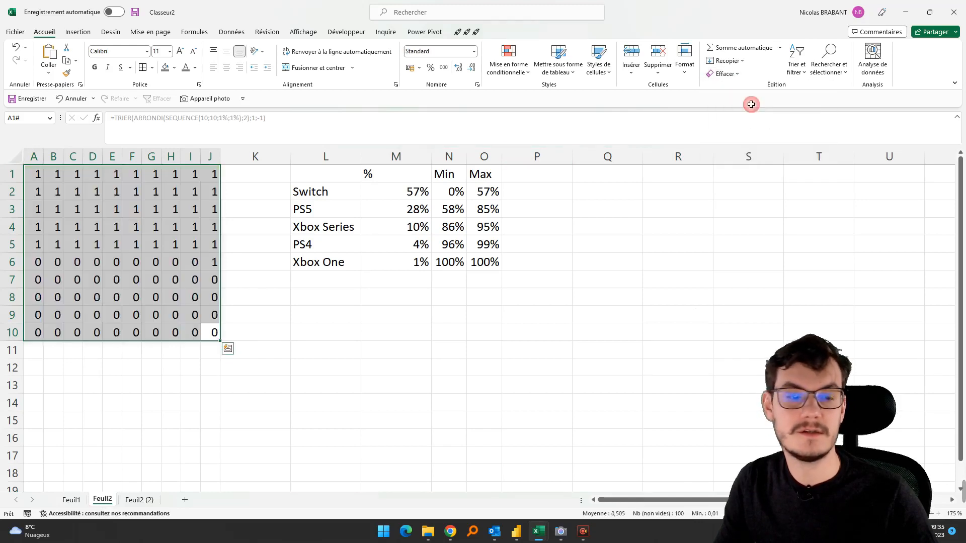
# - Format the Feuil2 grid A1:J10 as percentages and autofit the widths of columns A to J
pyautogui.click(56, 241)
pyautogui.moveTo(209, 336); pyautogui.dragTo(302, 329)
pyautogui.click(433, 71)
pyautogui.doubleClick(44, 156)
pyautogui.click(129, 246)
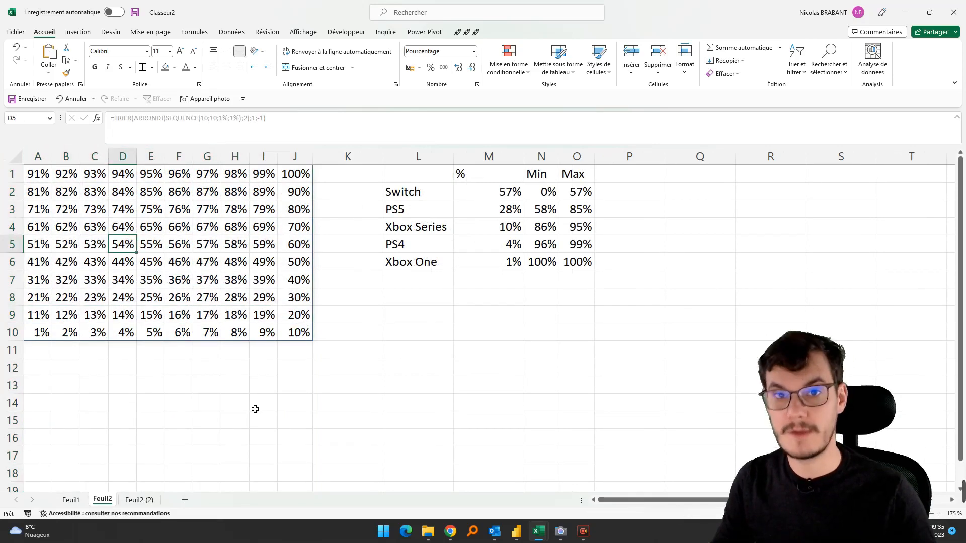
pyautogui.click(236, 444)
# - Delete the waffle chart picture from sheet Feuil2 (2)
pyautogui.click(140, 500)
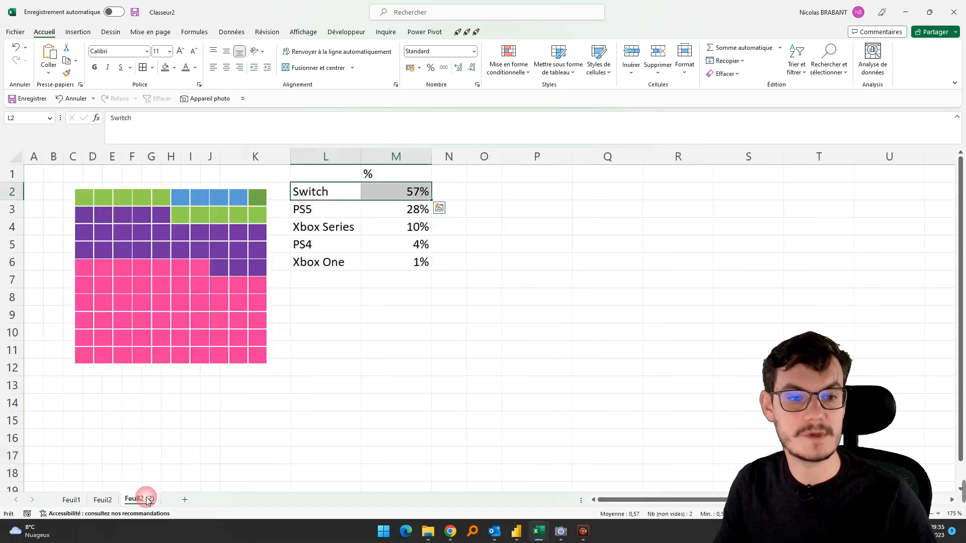
pyautogui.click(217, 223)
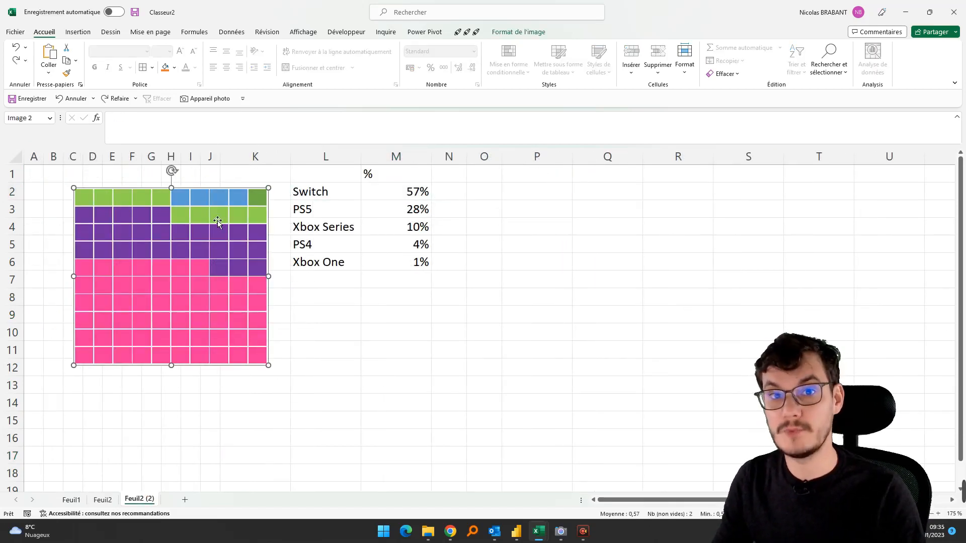
pyautogui.press('Delete')
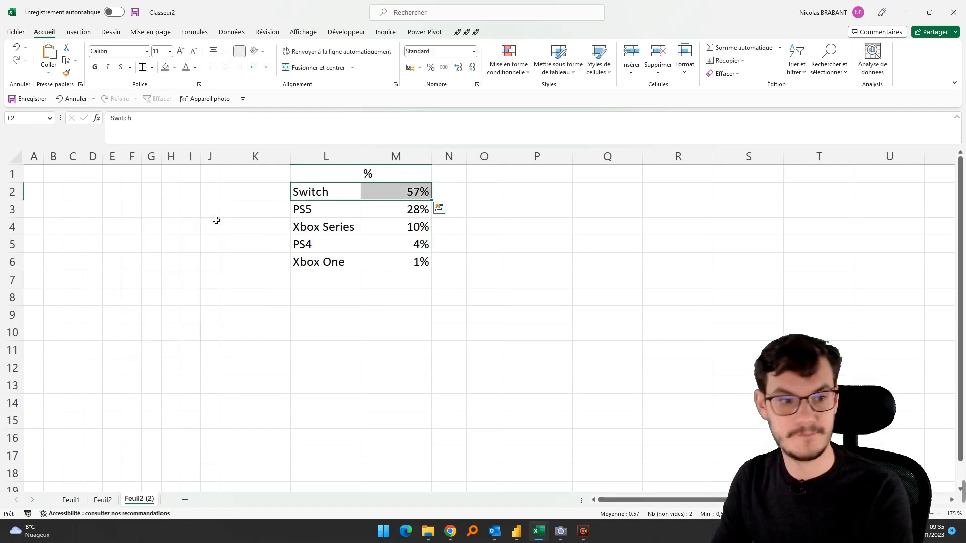
# - Enter =SEQUENCE(10;10;1%;1%) in A1 to fill a 10 by 10 grid of values
pyautogui.moveTo(30, 176); pyautogui.dragTo(207, 324)
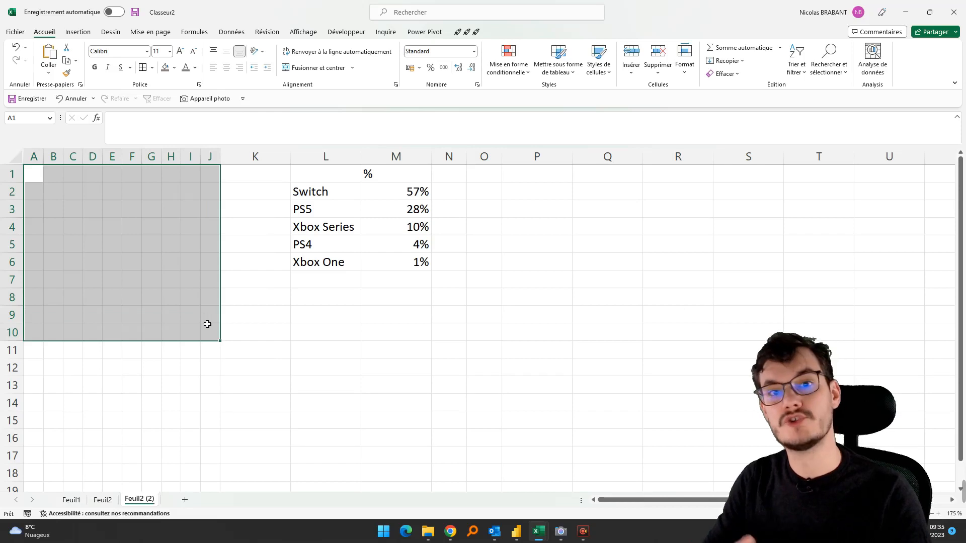
pyautogui.click(36, 179)
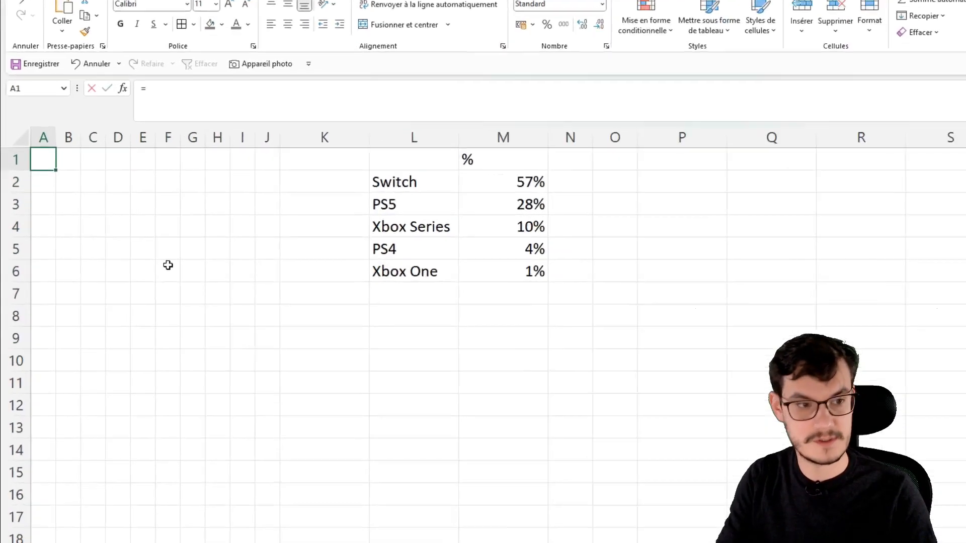
pyautogui.write('=seq')
pyautogui.press('Tab')
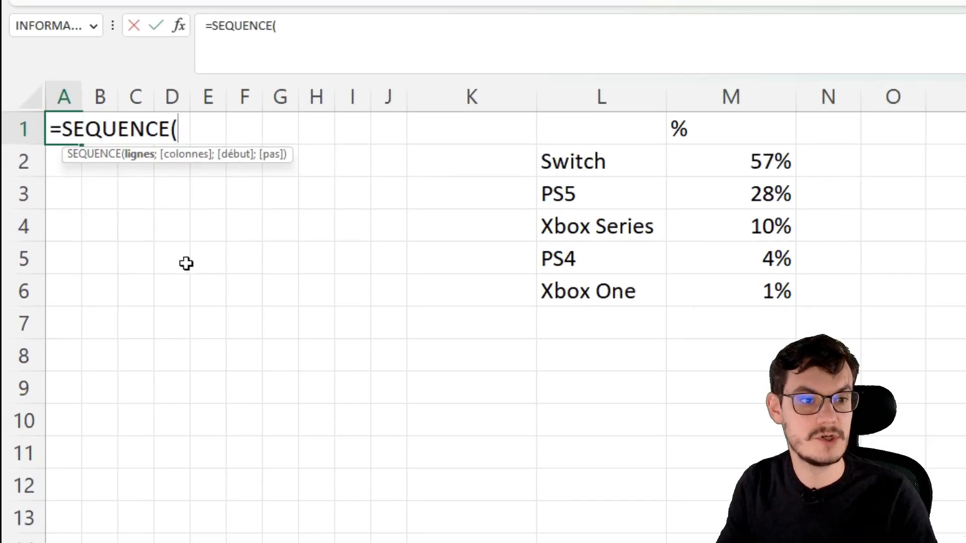
pyautogui.write('10;')
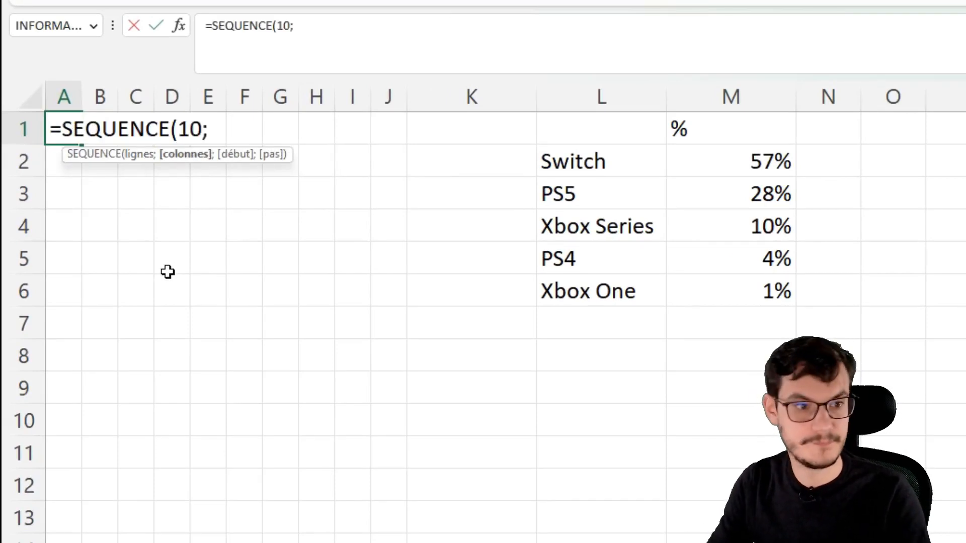
pyautogui.write('10;')
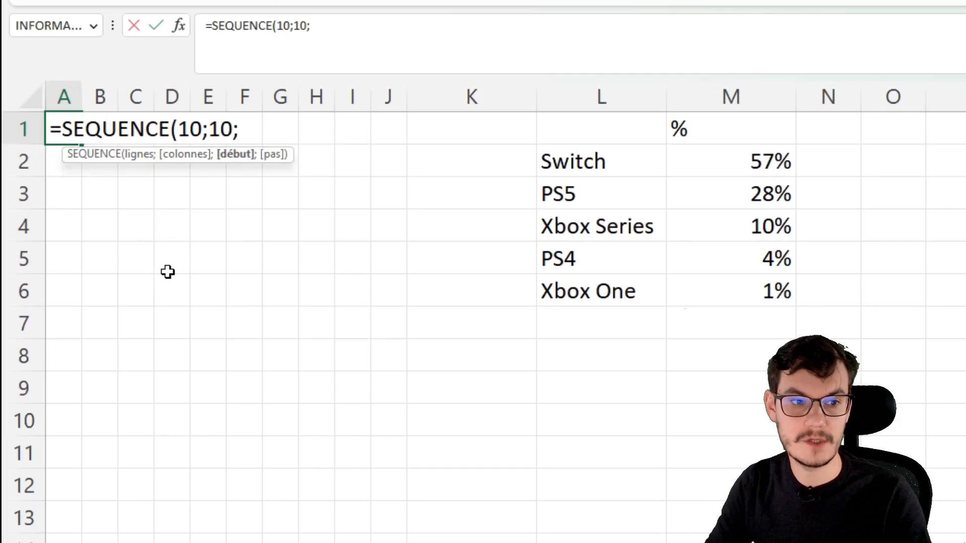
pyautogui.write('1%')
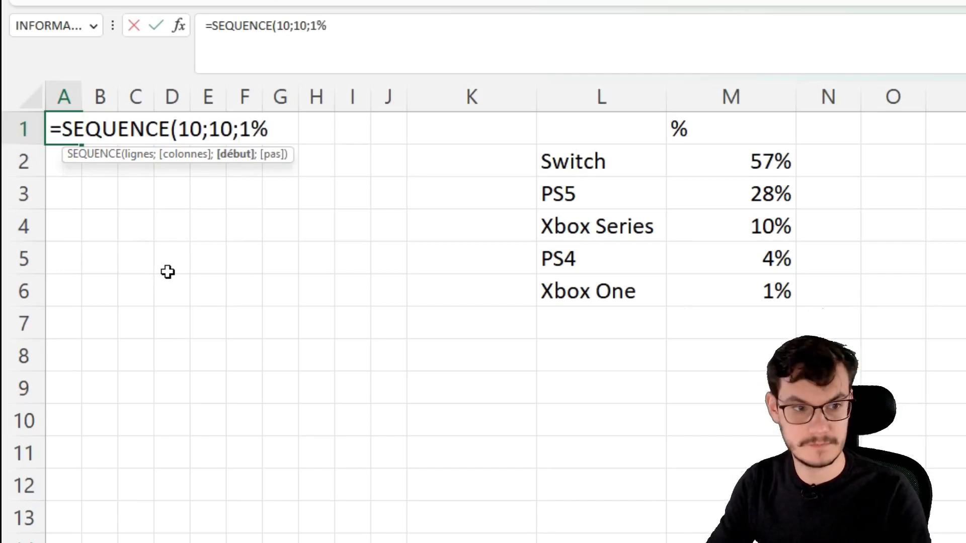
pyautogui.write(';')
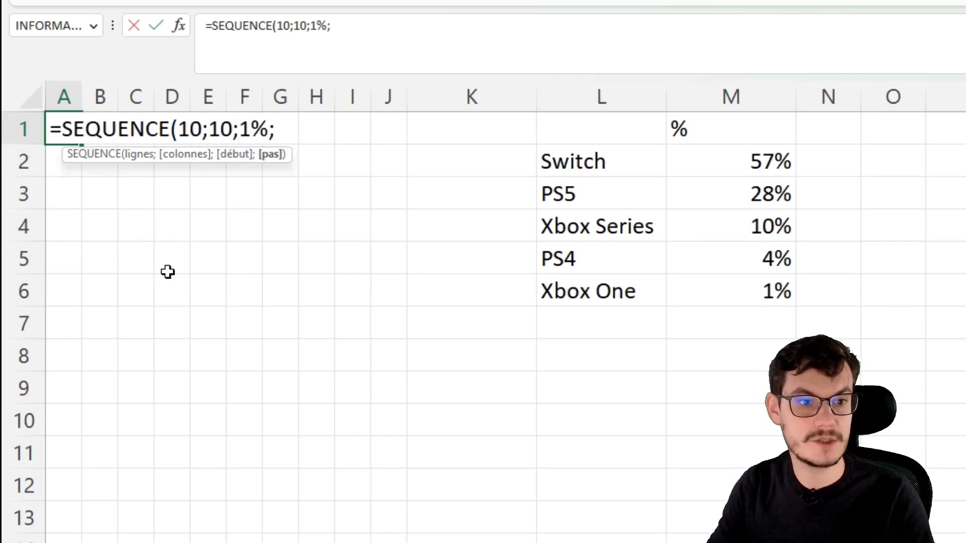
pyautogui.write('1%')
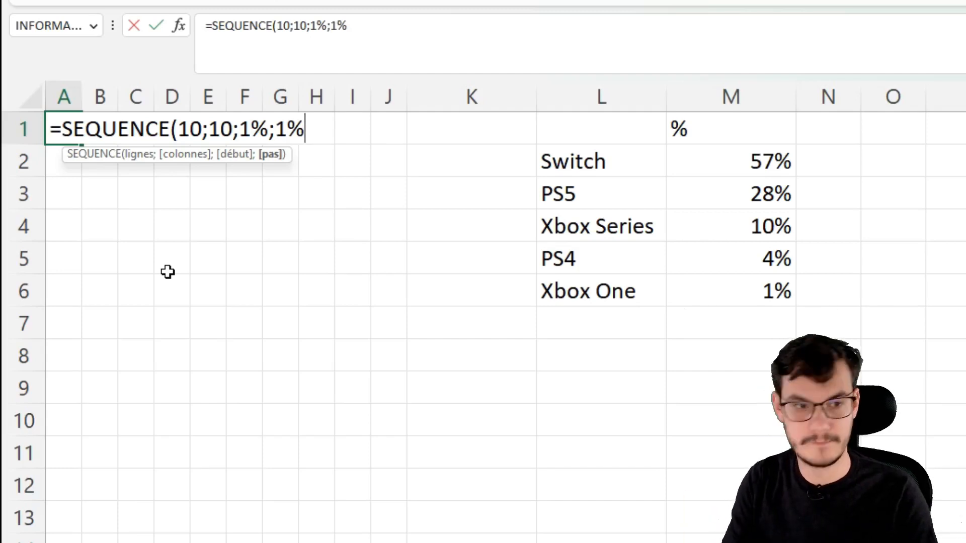
pyautogui.write(')')
pyautogui.press('Return')
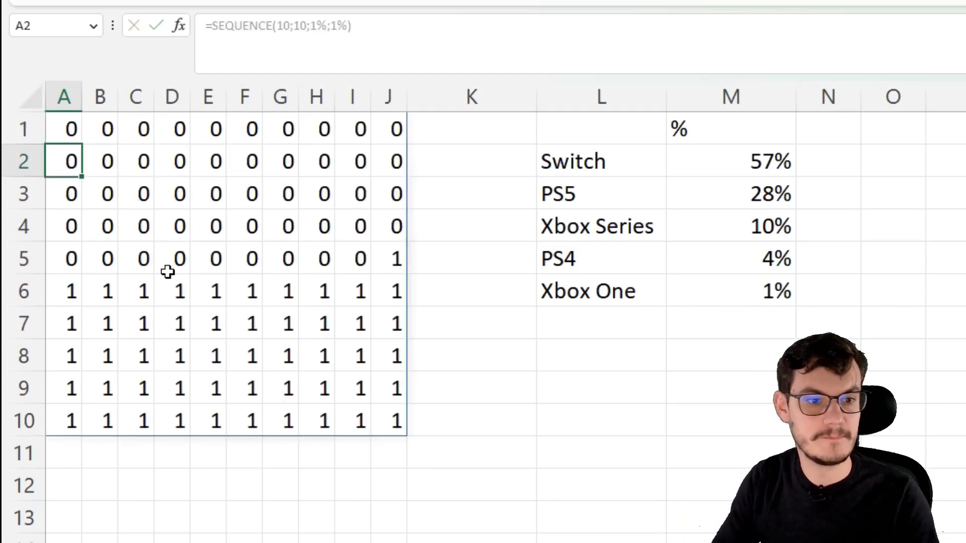
# - Format the grid A1:J10 as percentages and reduce its font size until the values fit the narrow columns
pyautogui.moveTo(390, 425); pyautogui.dragTo(44, 81)
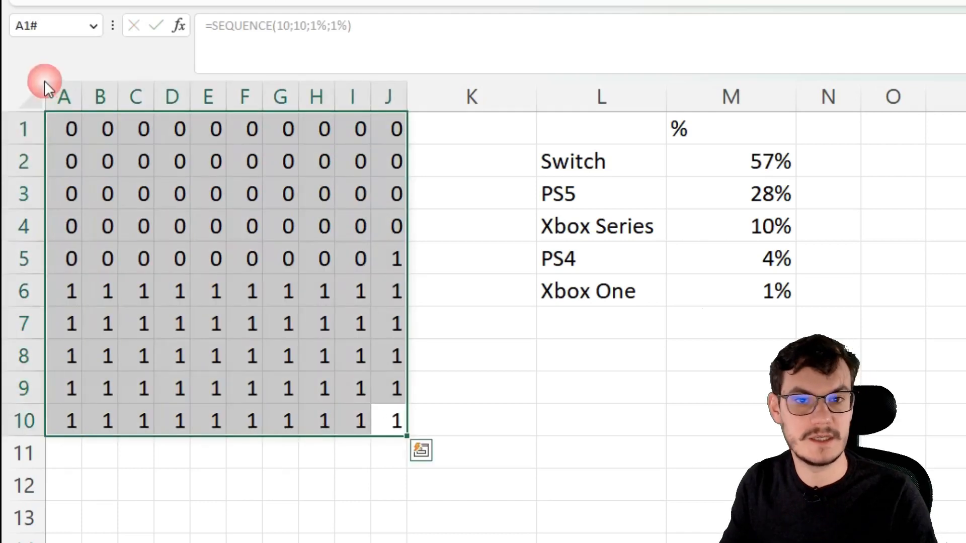
pyautogui.hotkey('ctrl', 'shift', '5')
pyautogui.hotkey('alt', 'h')
pyautogui.press('f')
pyautogui.press('k')
pyautogui.hotkey('alt', 'h')
pyautogui.press('f')
pyautogui.press('k')
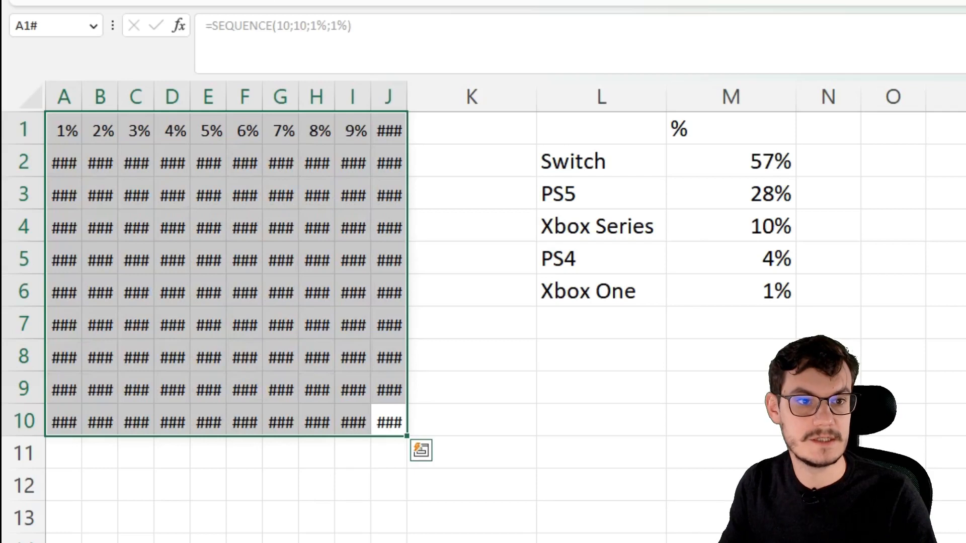
pyautogui.hotkey('alt', 'h')
pyautogui.press('f')
pyautogui.press('k')
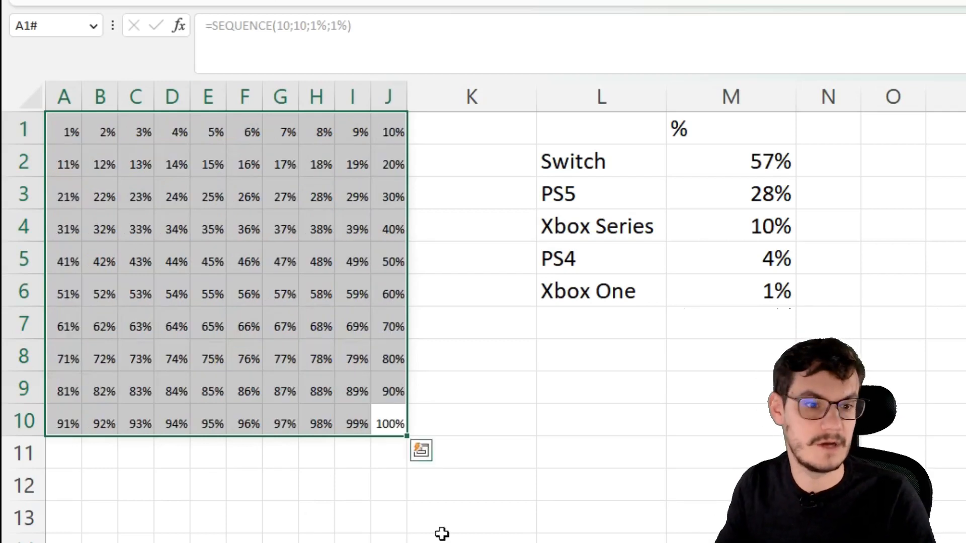
pyautogui.click(484, 521)
pyautogui.moveTo(59, 125); pyautogui.dragTo(377, 92)
pyautogui.moveTo(58, 167); pyautogui.dragTo(404, 150)
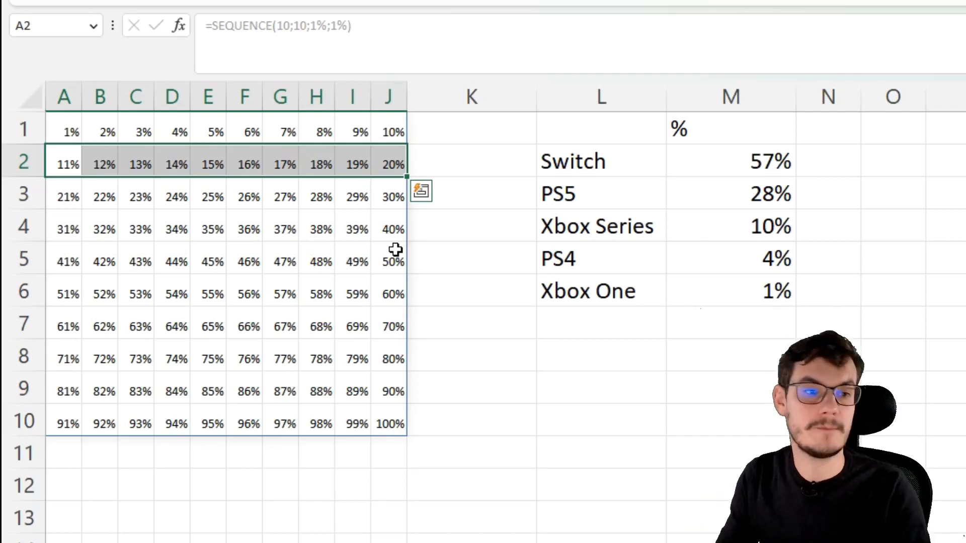
# - Wrap the A1 formula in TRIER to sort the grid in descending order: =TRIER(SEQUENCE(10;10;1%;1%);1;-1)
pyautogui.doubleClick(54, 133)
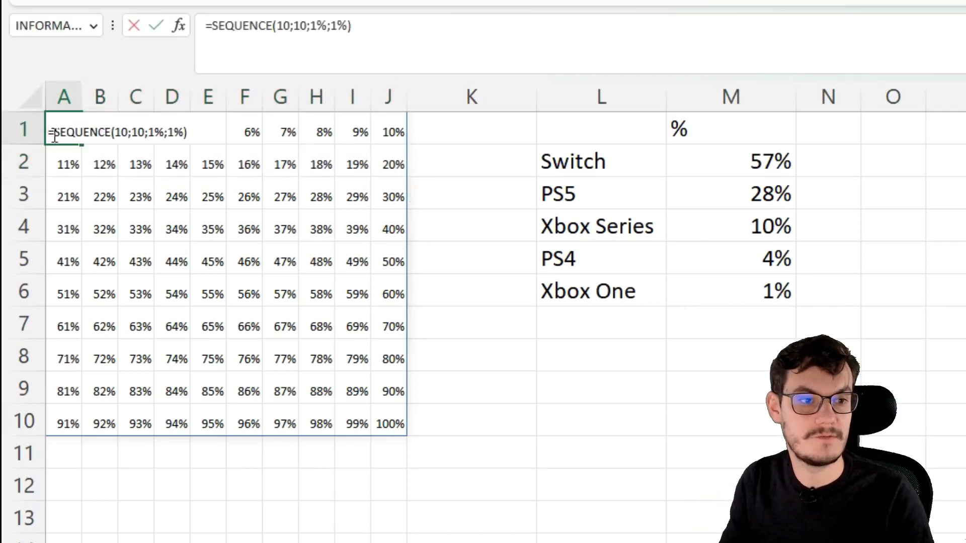
pyautogui.write('trier')
pyautogui.press('Tab')
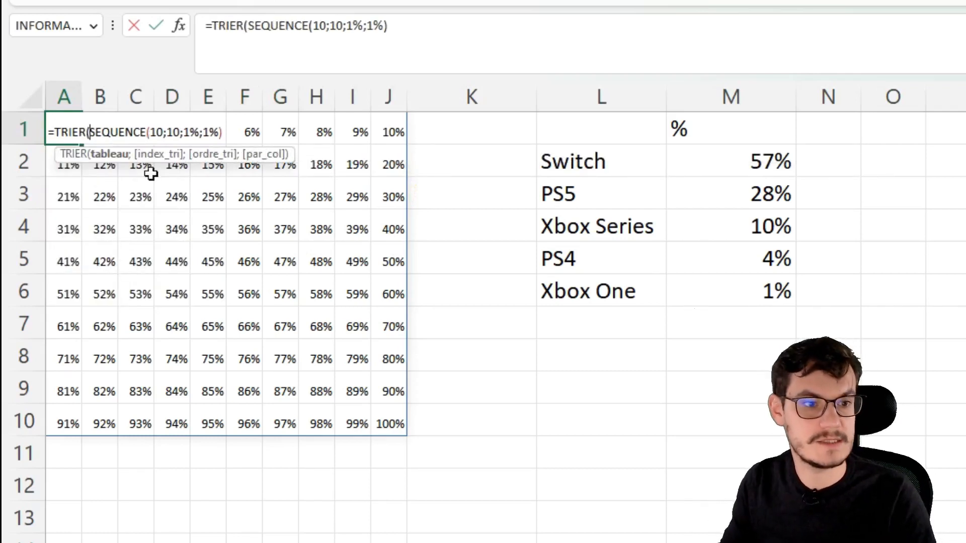
pyautogui.click(222, 133)
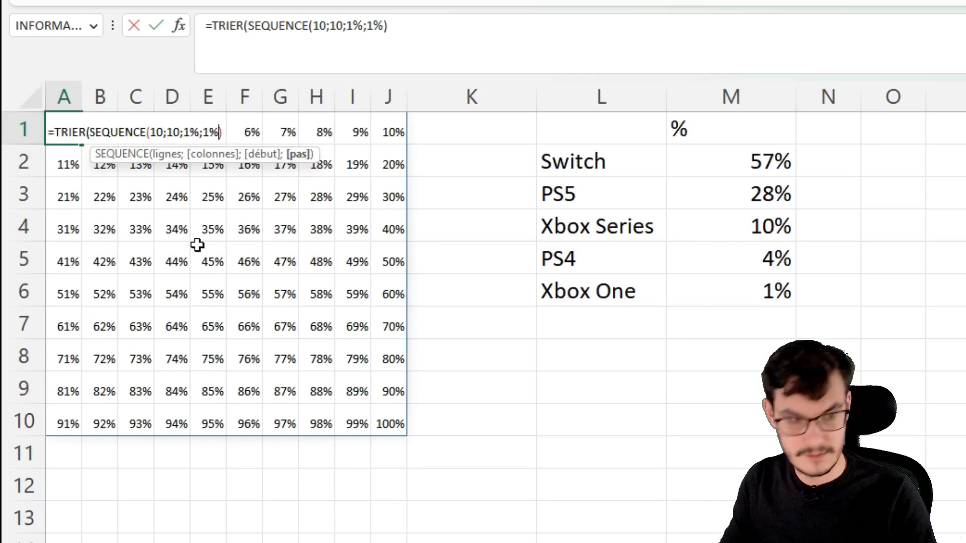
pyautogui.write(');')
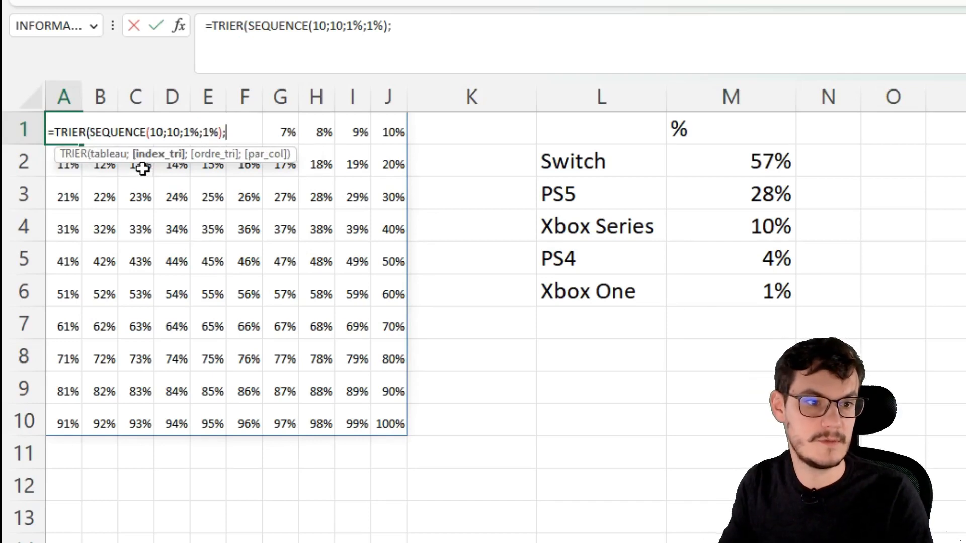
pyautogui.write('1;')
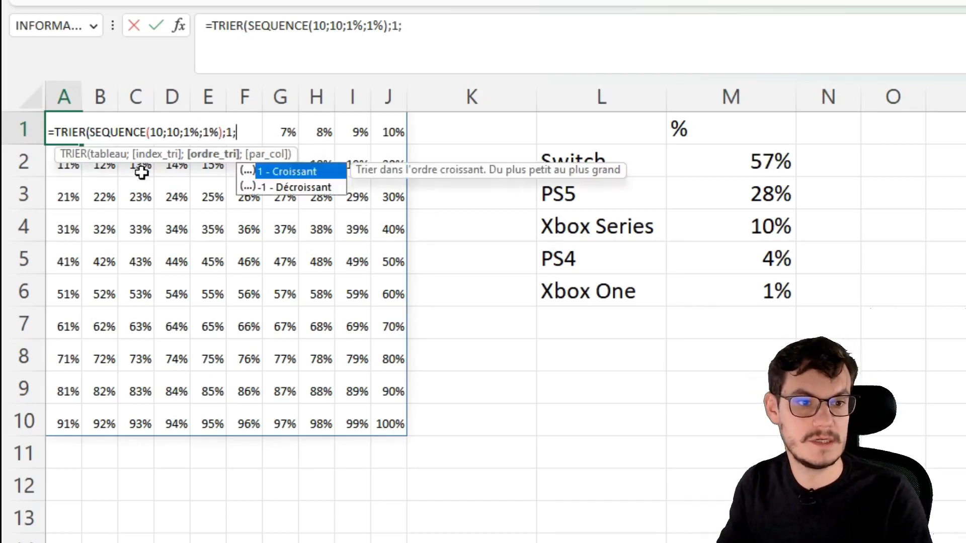
pyautogui.write('-1')
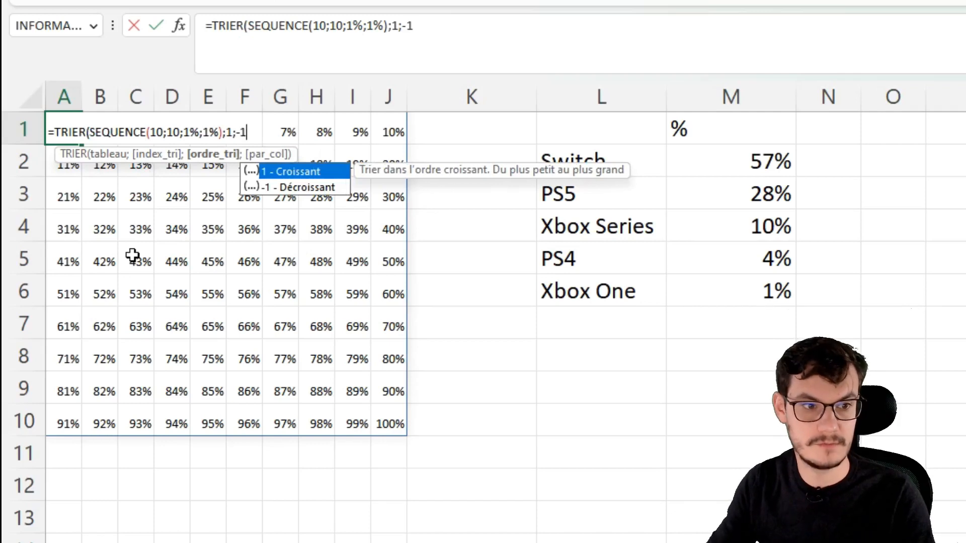
pyautogui.write(')')
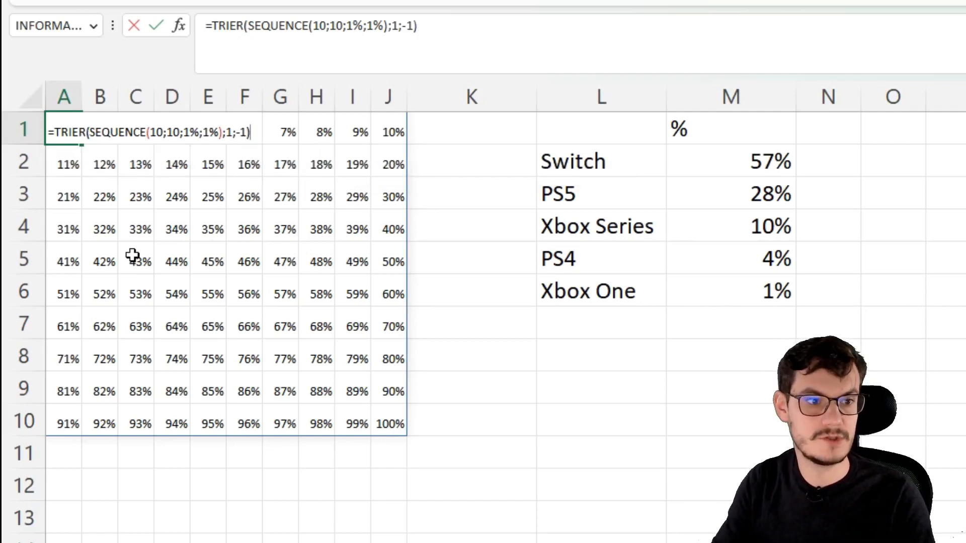
pyautogui.press('Return')
pyautogui.moveTo(66, 135); pyautogui.dragTo(377, 424)
pyautogui.click(400, 505)
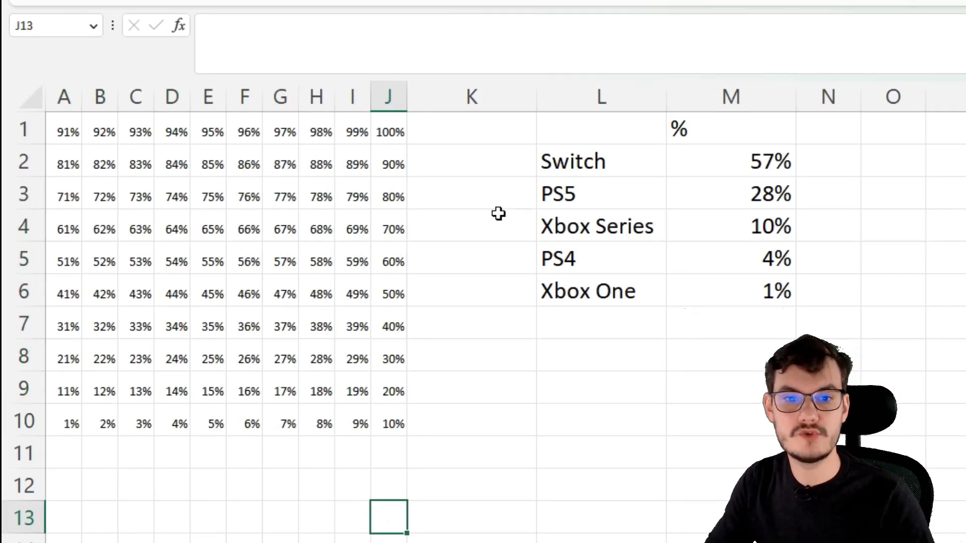
# - Add the column headers Min in N1 and Max in O1 beside the percentage column
pyautogui.click(821, 129)
pyautogui.write('Min')
pyautogui.press('Tab')
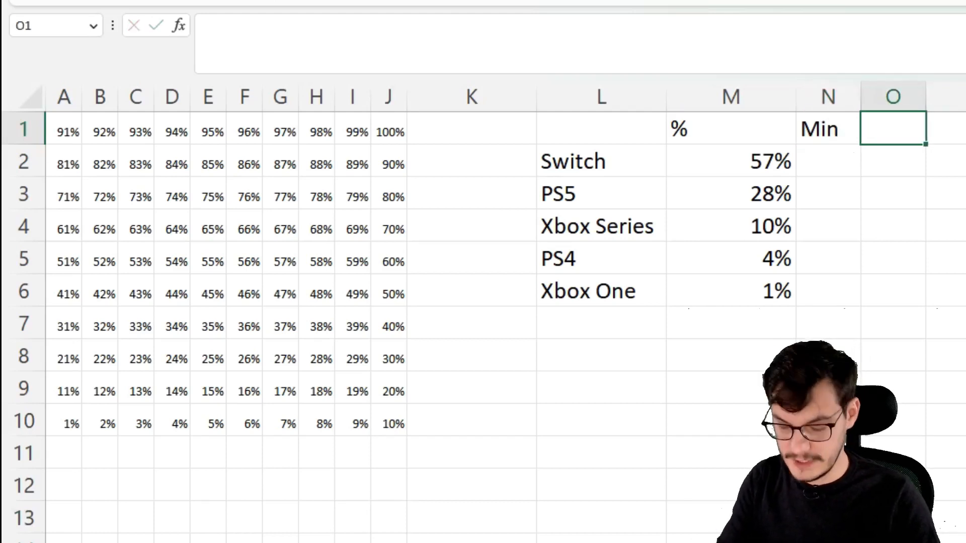
pyautogui.write('Max')
pyautogui.press('Return')
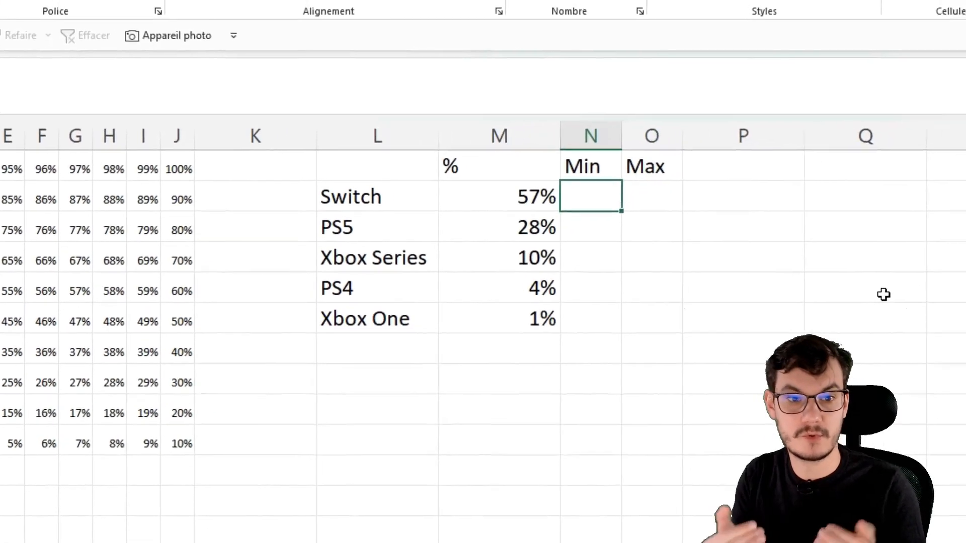
# - Set the Switch minimum in N2 to 0% and calculate its maximum in O2 with =N2+M2
pyautogui.write('0%')
pyautogui.press('Return')
pyautogui.press('Up')
pyautogui.press('Right')
pyautogui.write('=')
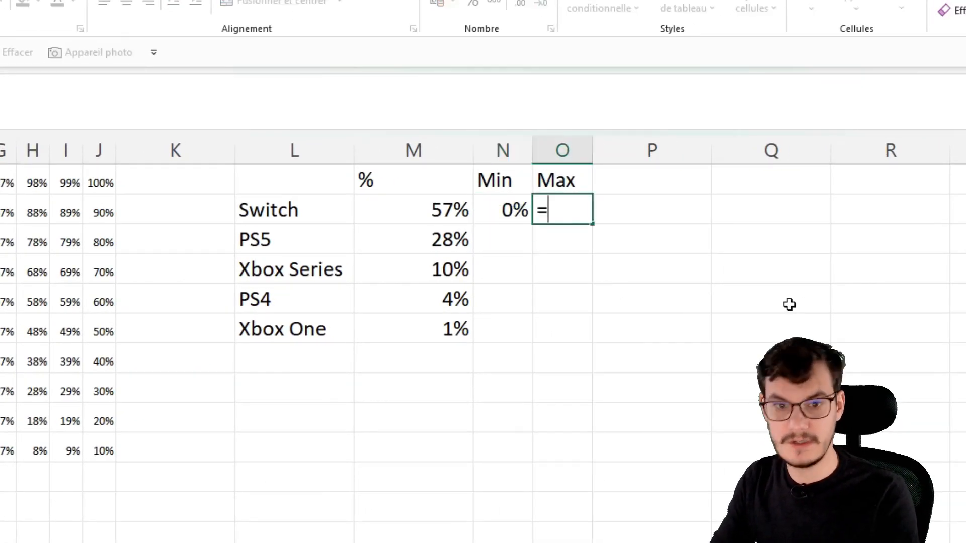
pyautogui.press('Left')
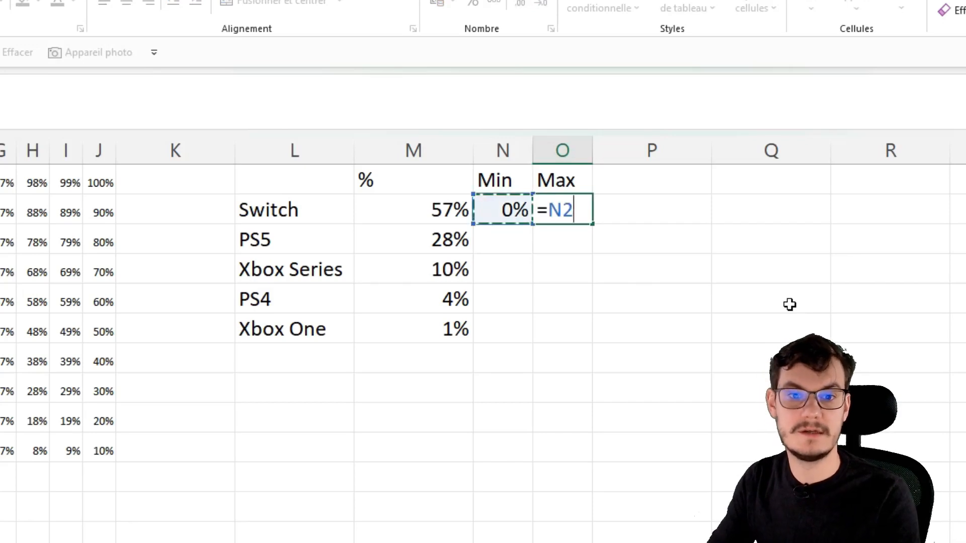
pyautogui.write('+')
pyautogui.press('Left')
pyautogui.press('Left')
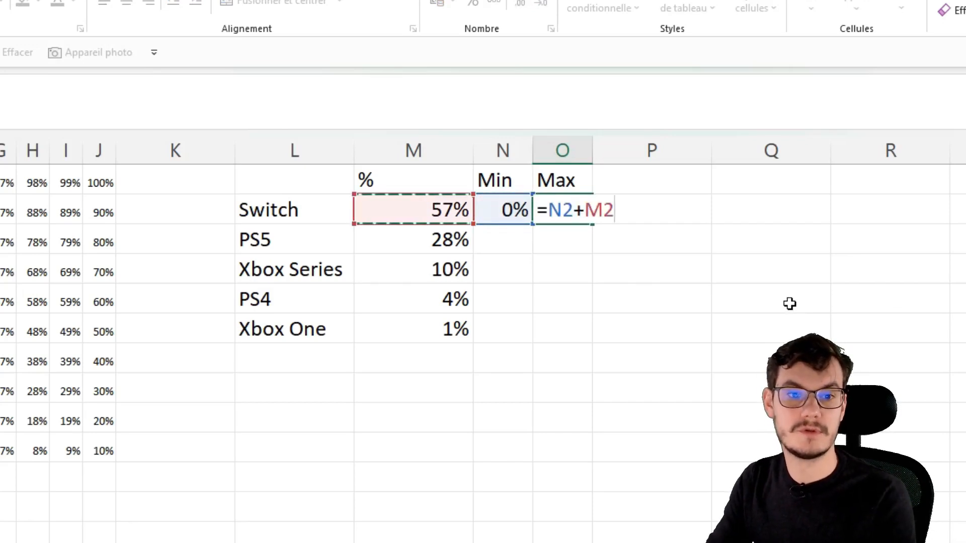
pyautogui.press('Return')
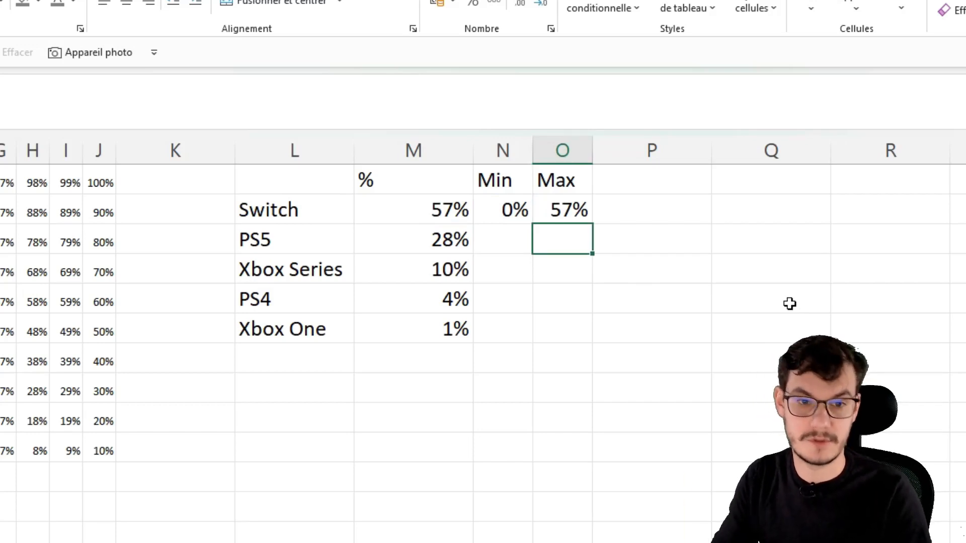
# - Calculate the PS5 minimum in N3 with =O2+1%
pyautogui.press('Left')
pyautogui.write('=')
pyautogui.press('Up')
pyautogui.press('Right')
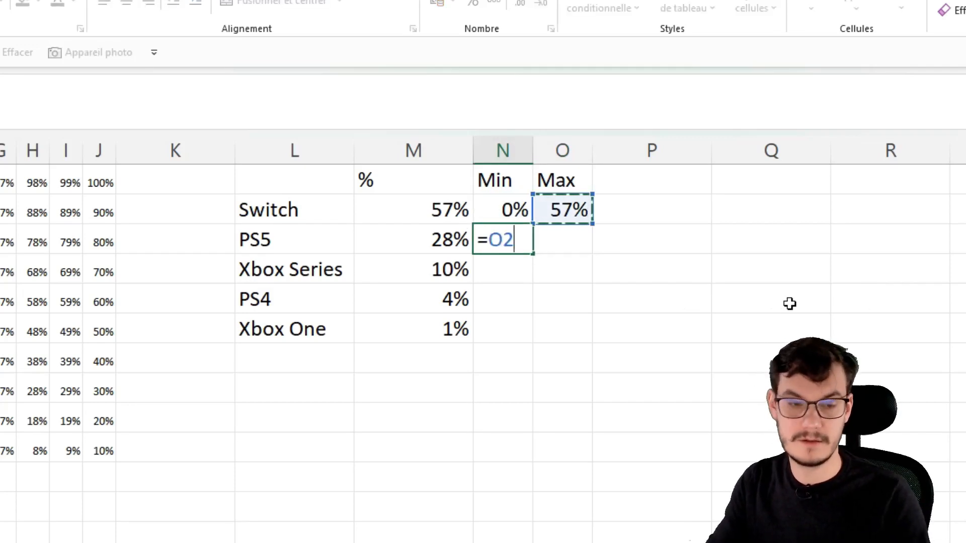
pyautogui.write('+1%')
pyautogui.press('Return')
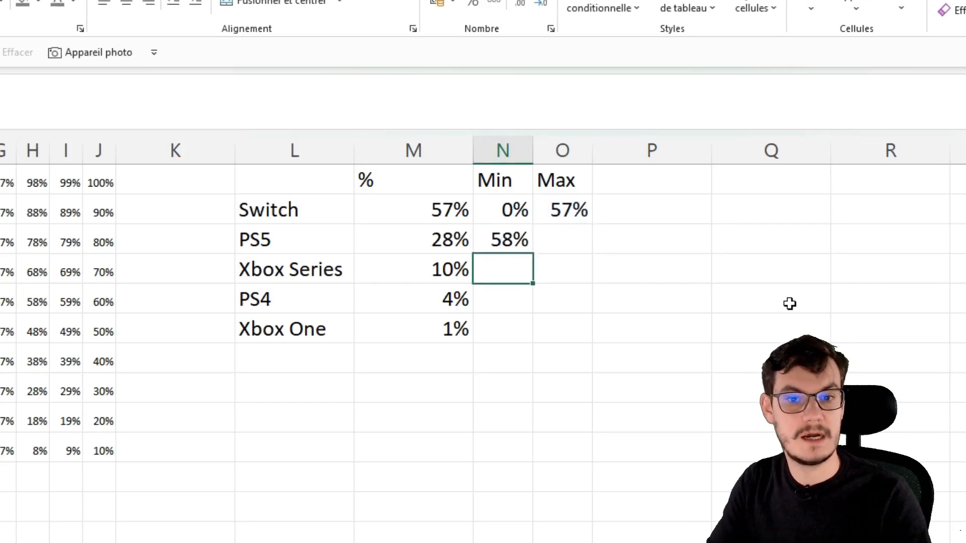
# - Calculate the PS5 maximum in O3 with =N3+M3-1
pyautogui.press('Up')
pyautogui.press('Right')
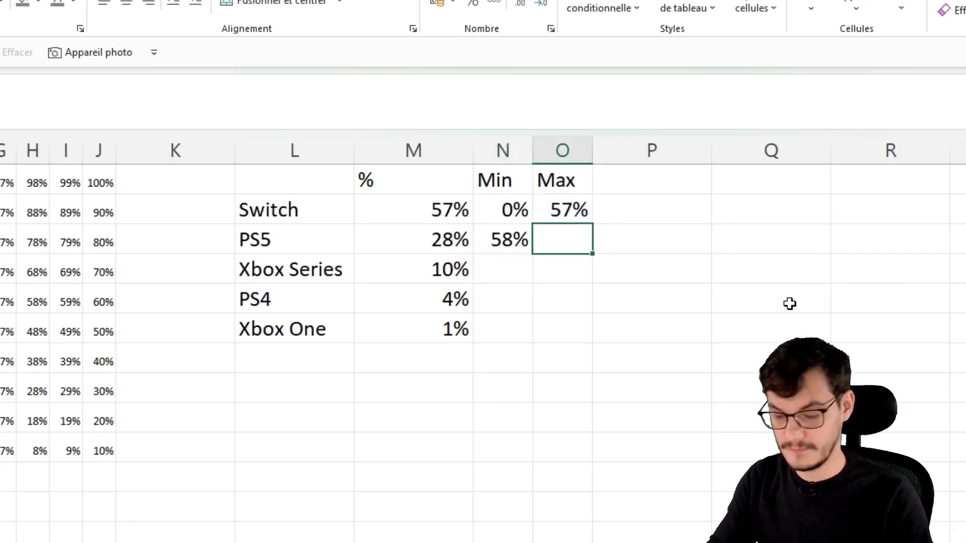
pyautogui.write('=')
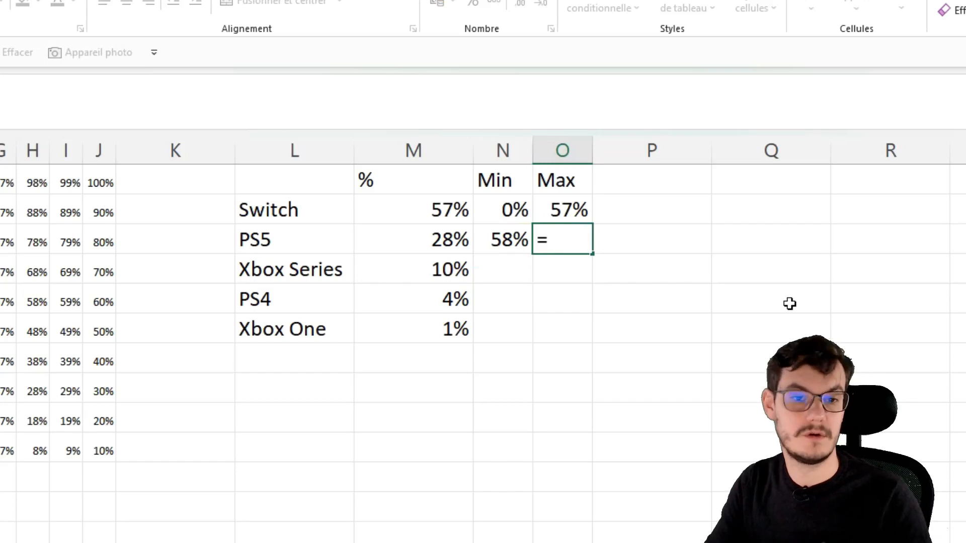
pyautogui.press('Left')
pyautogui.write('+')
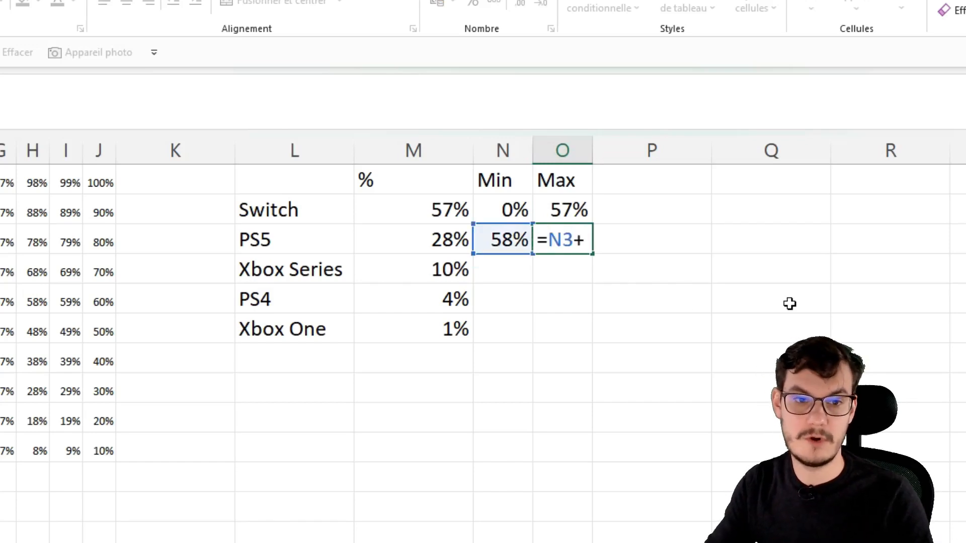
pyautogui.press('Left')
pyautogui.press('Left')
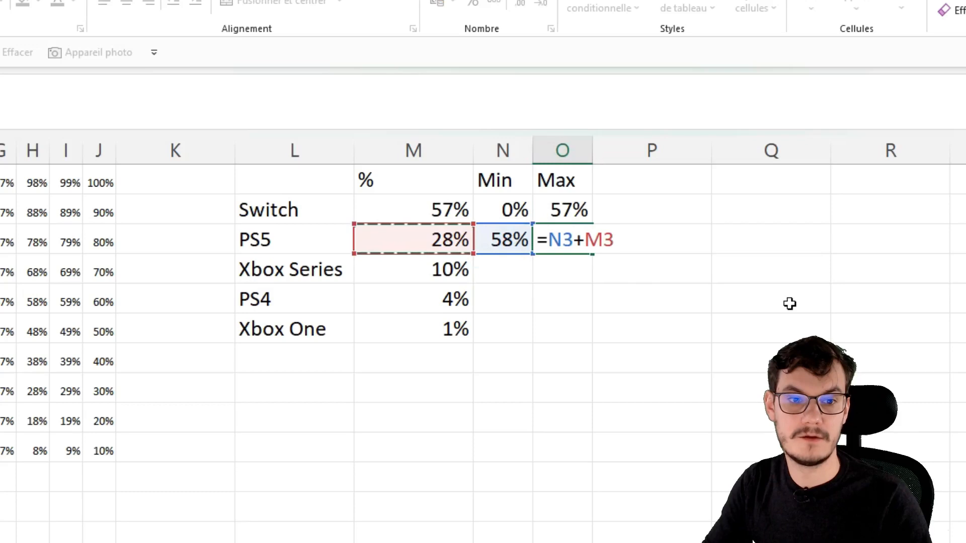
pyautogui.write('-1')
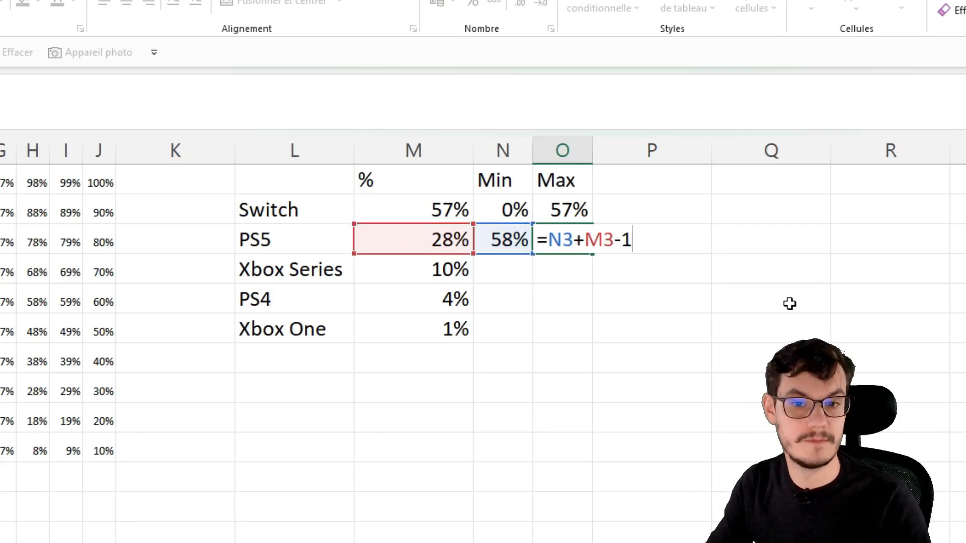
pyautogui.press('Return')
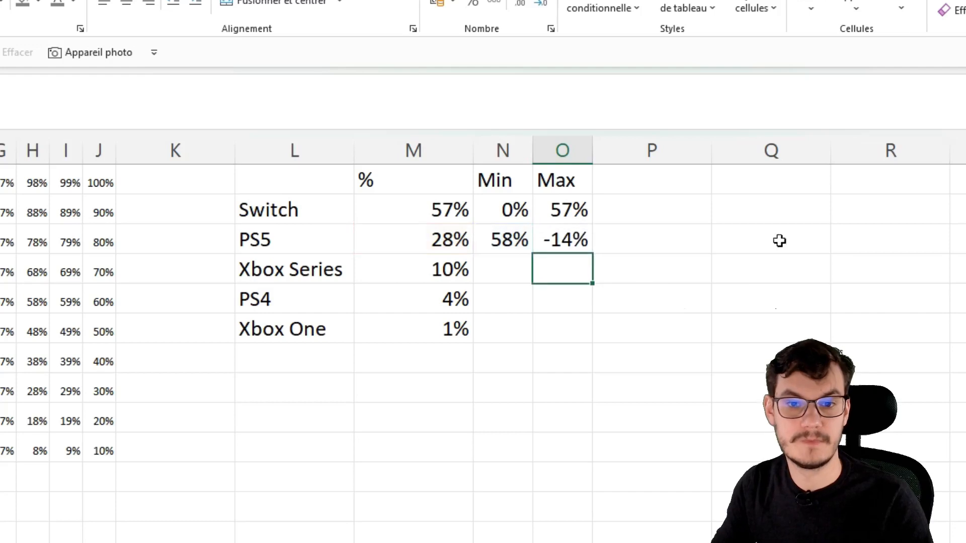
# - Correct the PS5 maximum formula in O3 to =N3+M3-1%
pyautogui.doubleClick(568, 242)
pyautogui.write('%')
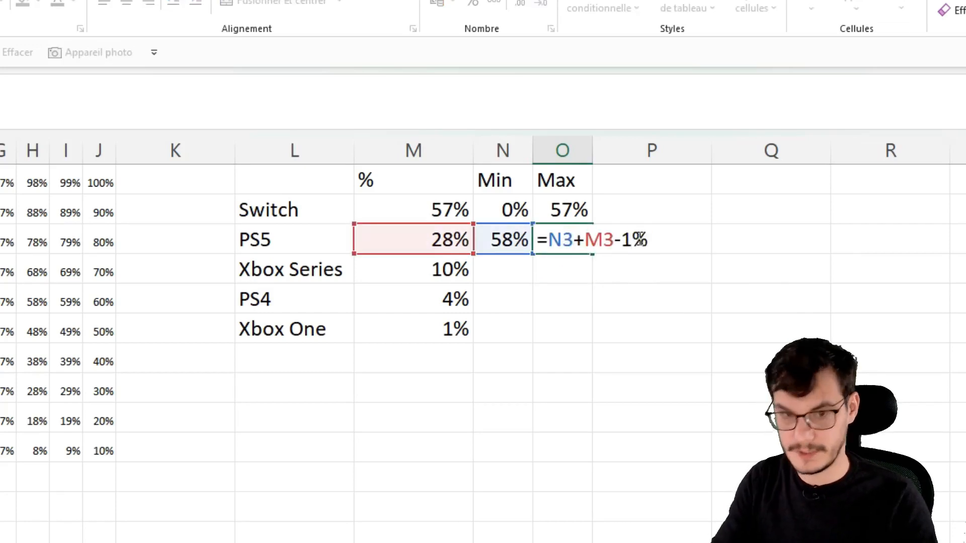
pyautogui.press('Return')
# - Fill the PS5 Min and Max formulas from N3:O3 down to the Xbox One row and check that row's values
pyautogui.moveTo(508, 238); pyautogui.dragTo(591, 342)
pyautogui.click(702, 451)
pyautogui.moveTo(254, 328); pyautogui.dragTo(496, 342)
pyautogui.click(423, 330)
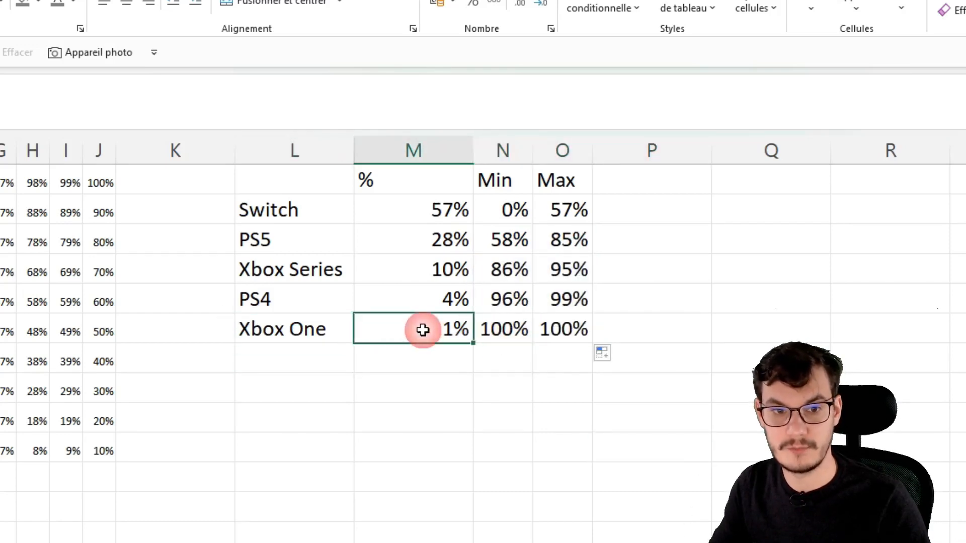
pyautogui.click(491, 332)
pyautogui.click(575, 326)
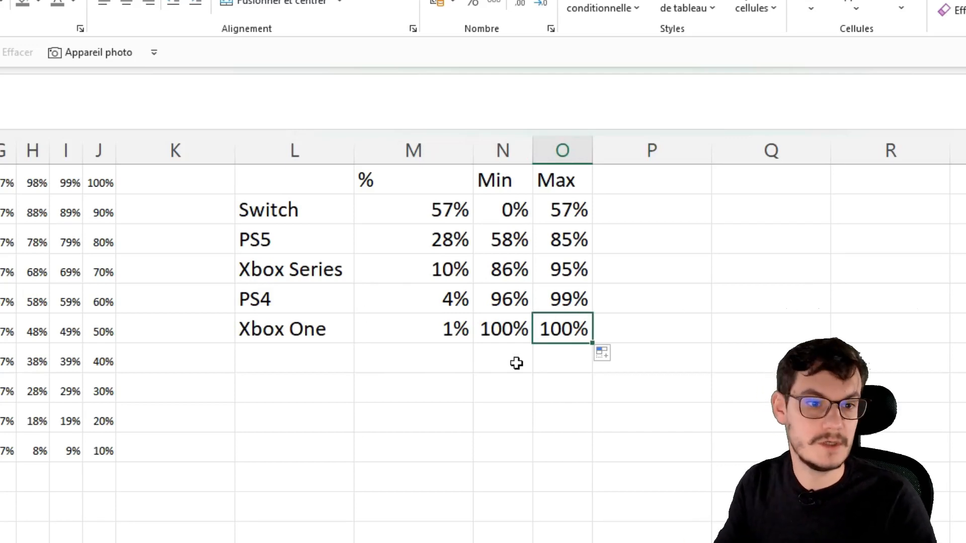
# - Give the grid A1:J10 a grey fill and the same grey font color so the percentages blend in
pyautogui.click(100, 181)
pyautogui.moveTo(96, 450); pyautogui.dragTo(0, 181)
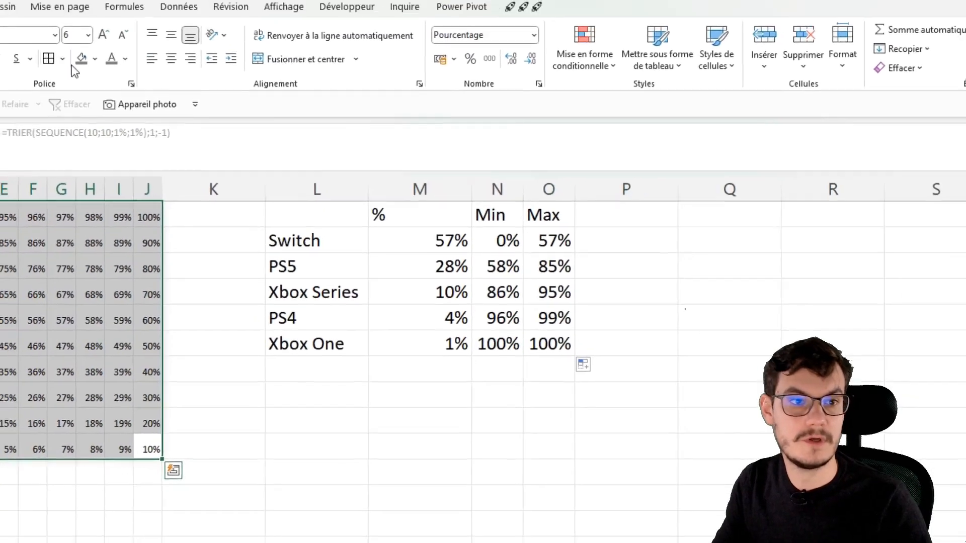
pyautogui.click(81, 59)
pyautogui.click(112, 59)
# - Apply white outline and inside borders to all cells of the grid A1:J10
pyautogui.click(62, 58)
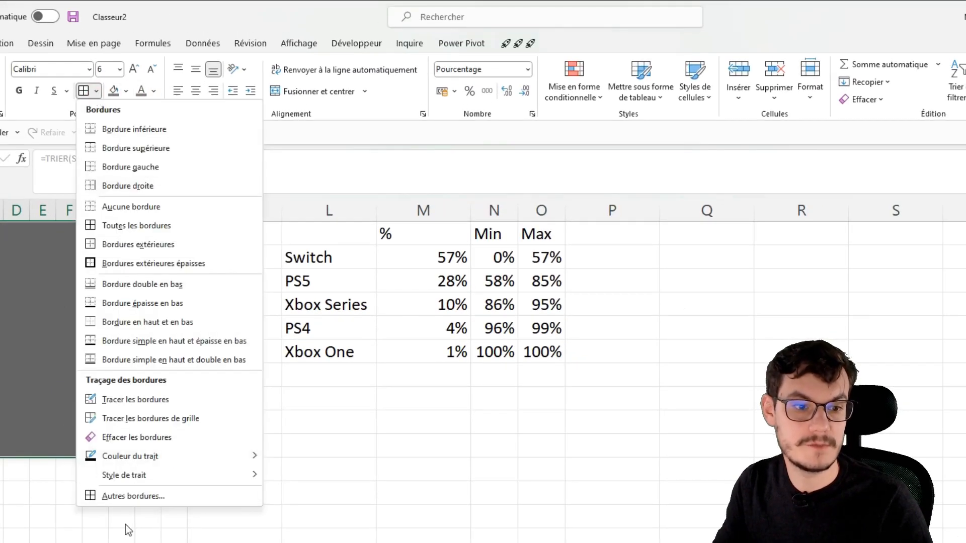
pyautogui.click(133, 497)
pyautogui.click(767, 219)
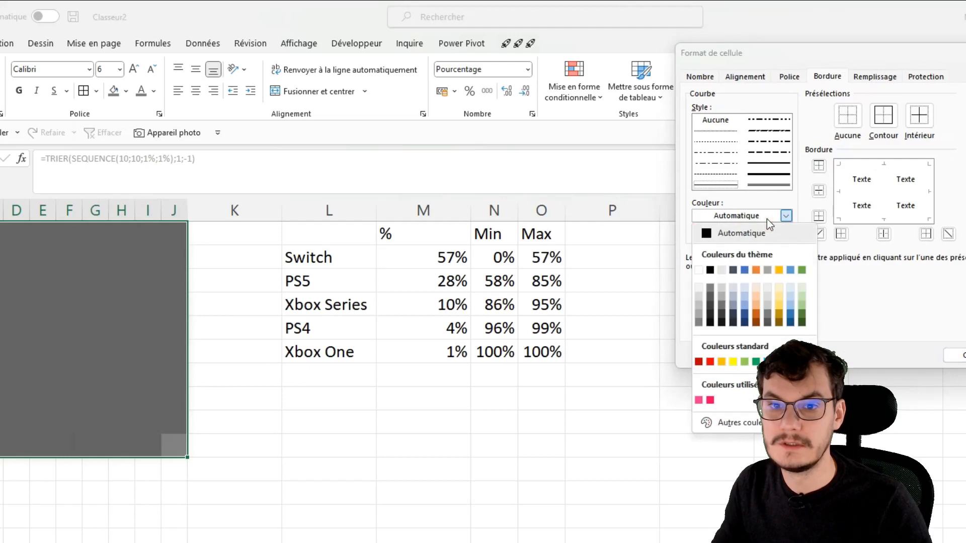
pyautogui.click(699, 267)
pyautogui.click(921, 117)
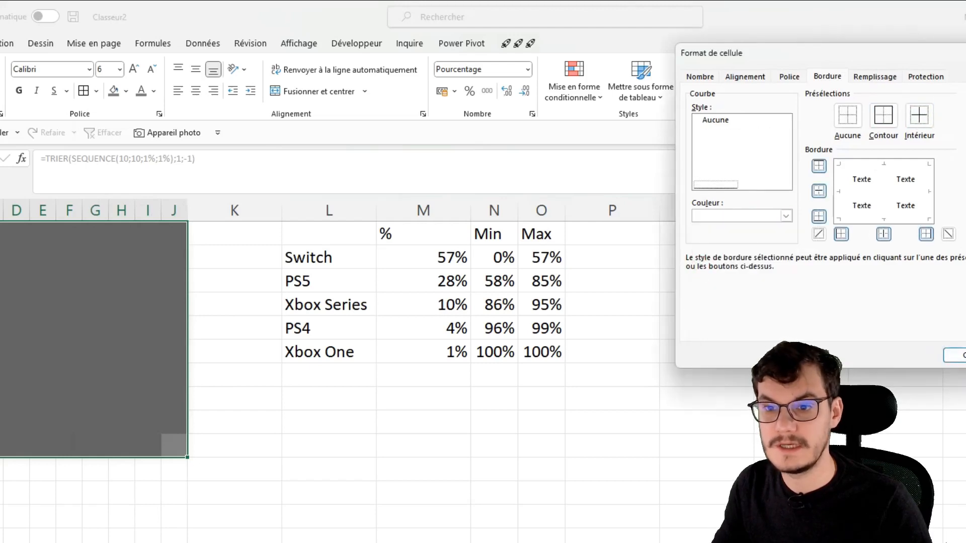
pyautogui.click(954, 355)
pyautogui.click(799, 366)
# - Add a Between conditional formatting rule to the grid A1:J10, using $N$2 and $O$2 as the Switch limits
pyautogui.moveTo(176, 444); pyautogui.dragTo(2, 232)
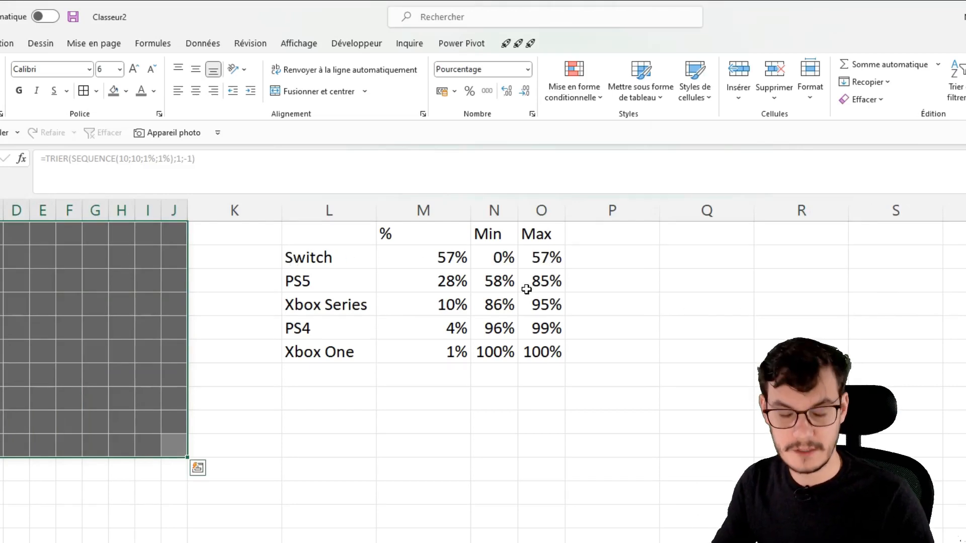
pyautogui.click(564, 95)
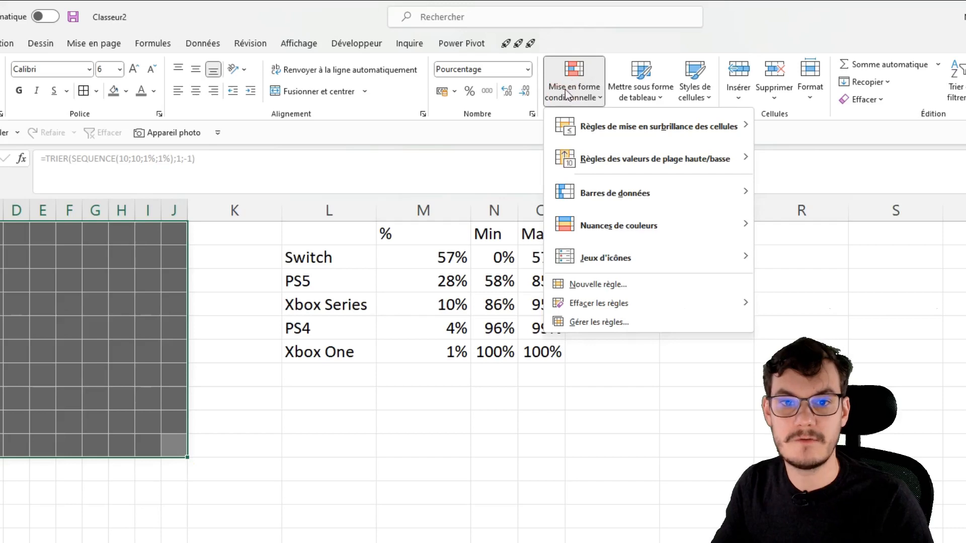
pyautogui.moveTo(679, 123)
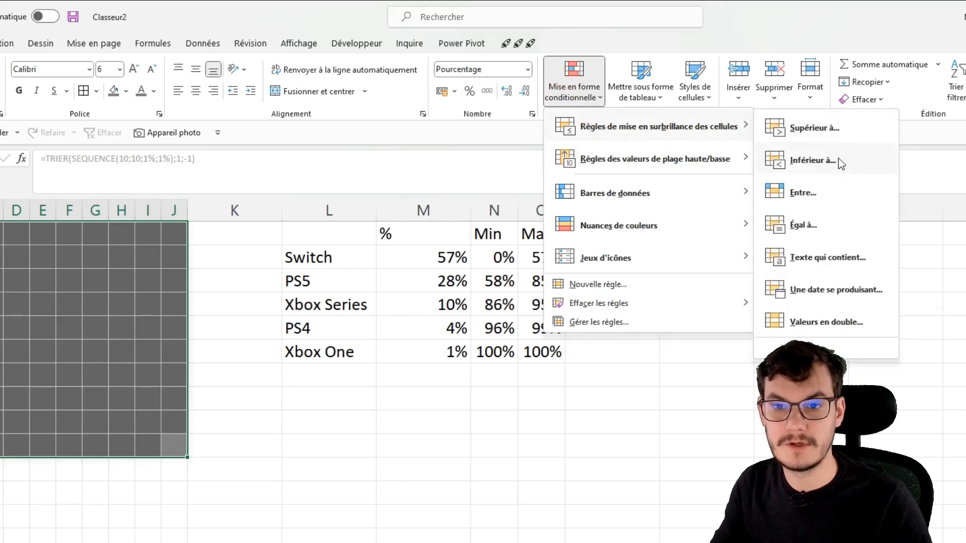
pyautogui.click(843, 199)
pyautogui.click(499, 252)
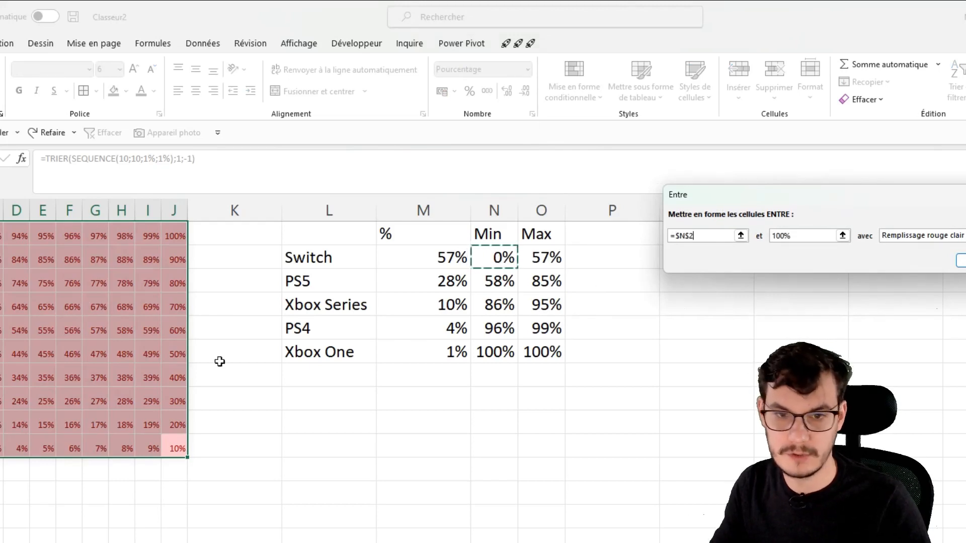
pyautogui.moveTo(805, 232); pyautogui.dragTo(697, 226)
pyautogui.press('BackSpace')
pyautogui.click(546, 259)
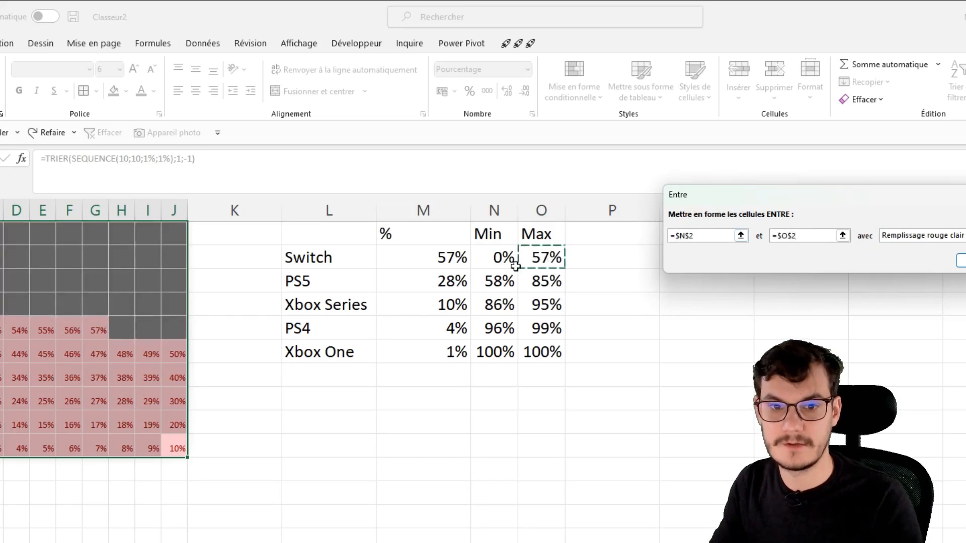
# - Give the Switch rule a custom format with the standard dark red for both fill and font, and apply the rule
pyautogui.click(923, 236)
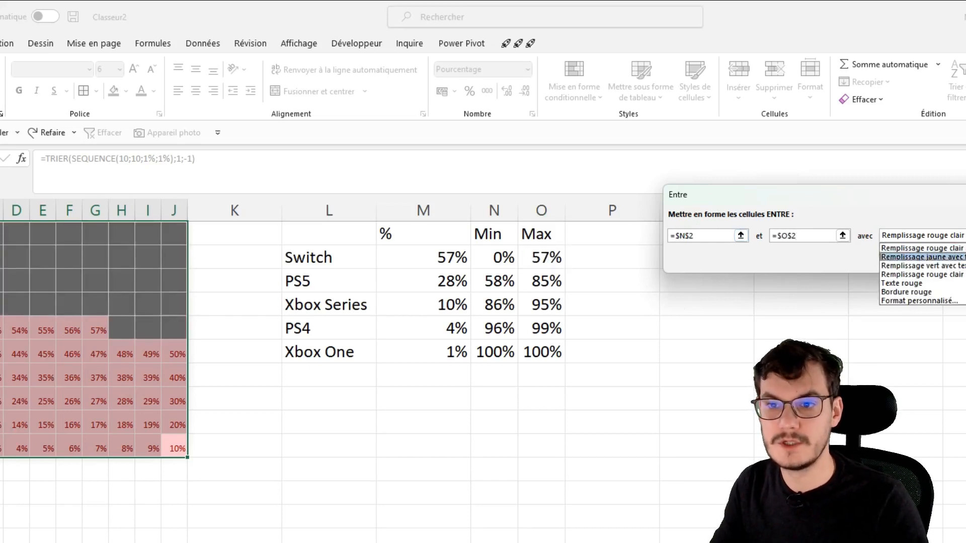
pyautogui.click(937, 302)
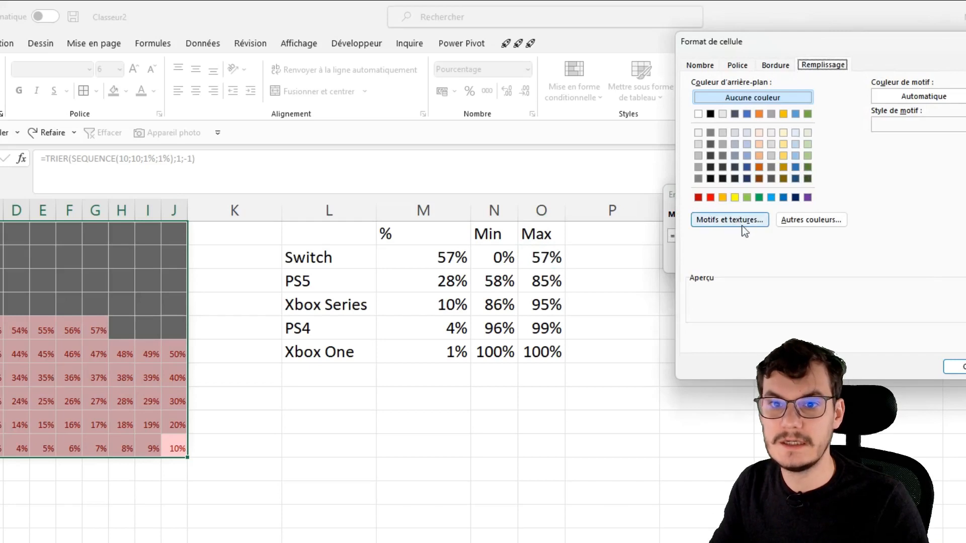
pyautogui.click(698, 197)
pyautogui.click(743, 67)
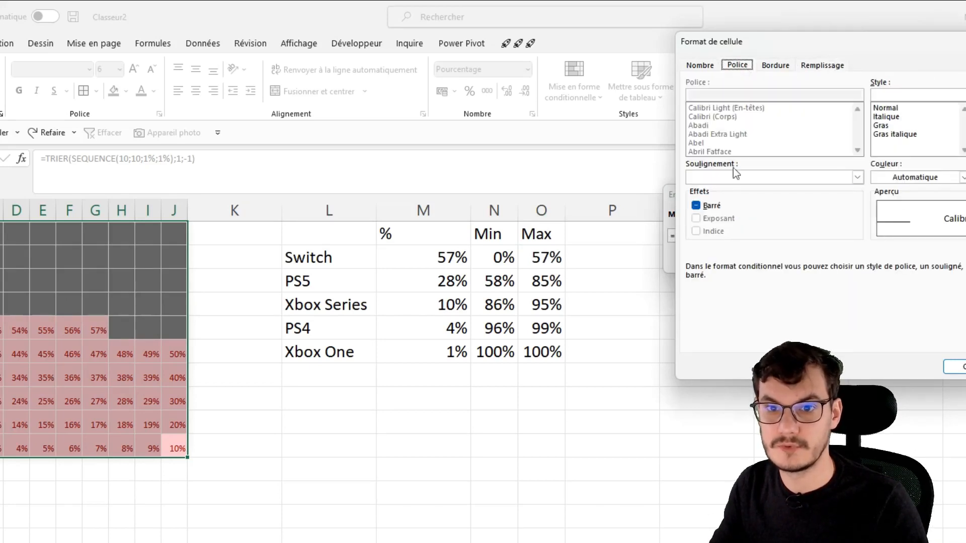
pyautogui.click(961, 177)
pyautogui.click(877, 323)
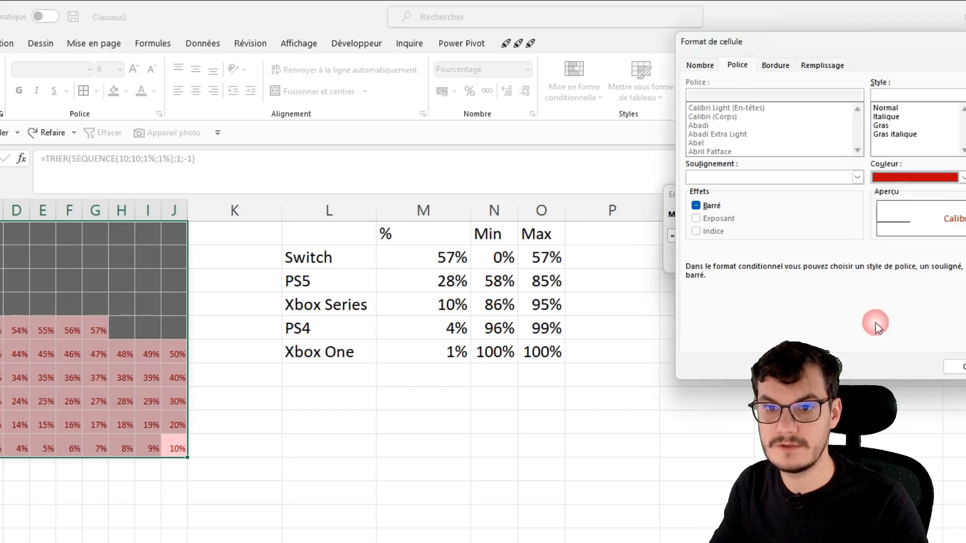
pyautogui.click(960, 370)
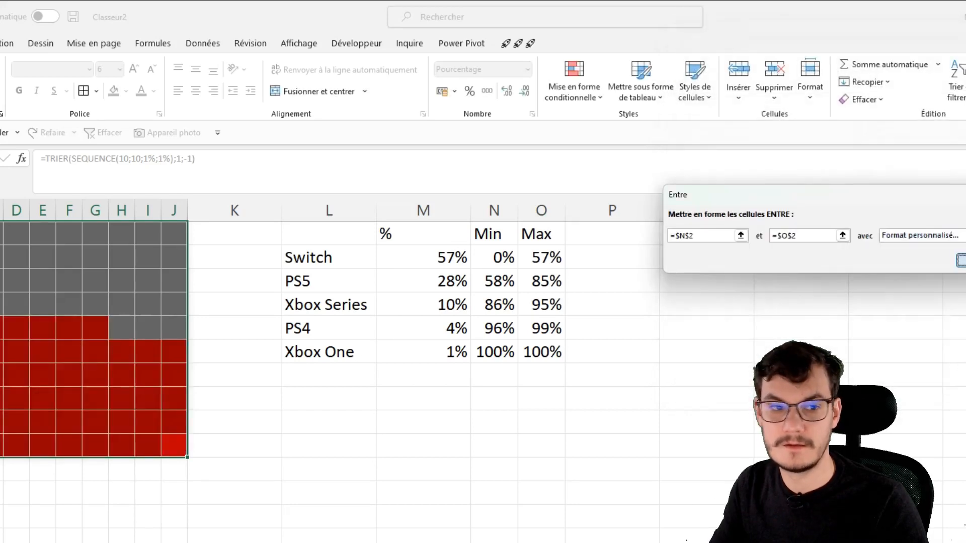
pyautogui.click(959, 260)
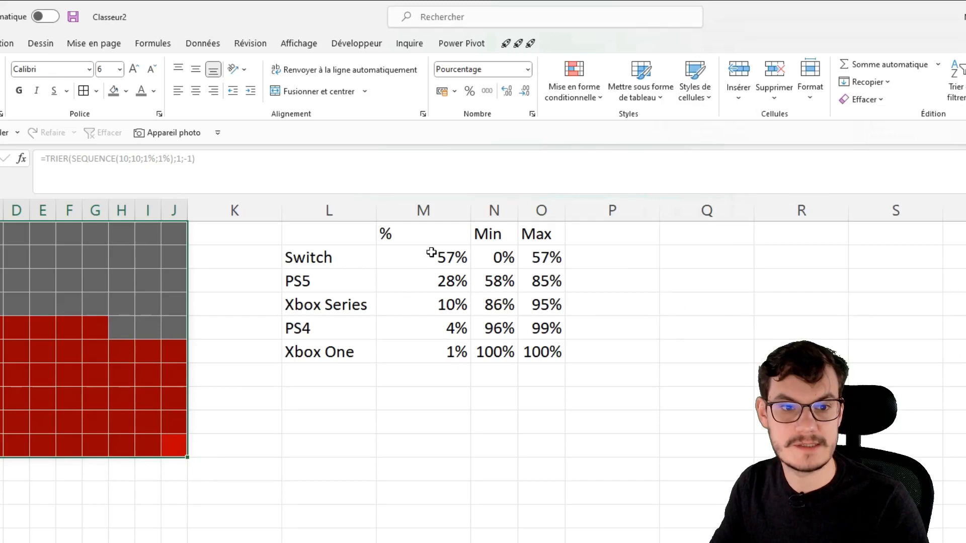
# - Check row by row which grid cells the Switch rule colors red
pyautogui.click(3, 446)
pyautogui.click(3, 423)
pyautogui.click(34, 401)
pyautogui.click(36, 380)
pyautogui.moveTo(31, 327); pyautogui.dragTo(191, 327)
pyautogui.click(536, 448)
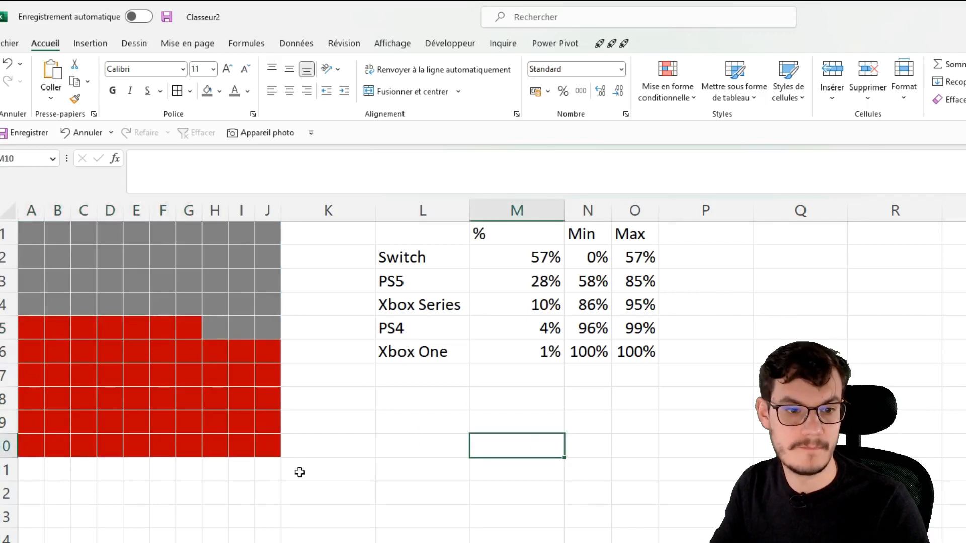
# - Start a second Between conditional formatting rule on the grid A1:J10, using $N$3 and $O$3 as the PS5 limits
pyautogui.moveTo(275, 446); pyautogui.dragTo(9, 229)
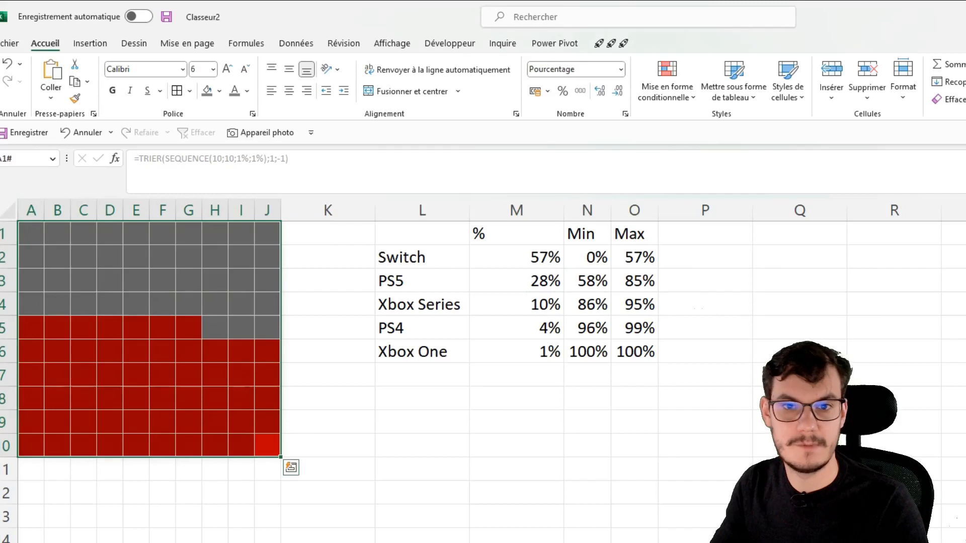
pyautogui.click(667, 75)
pyautogui.moveTo(707, 133)
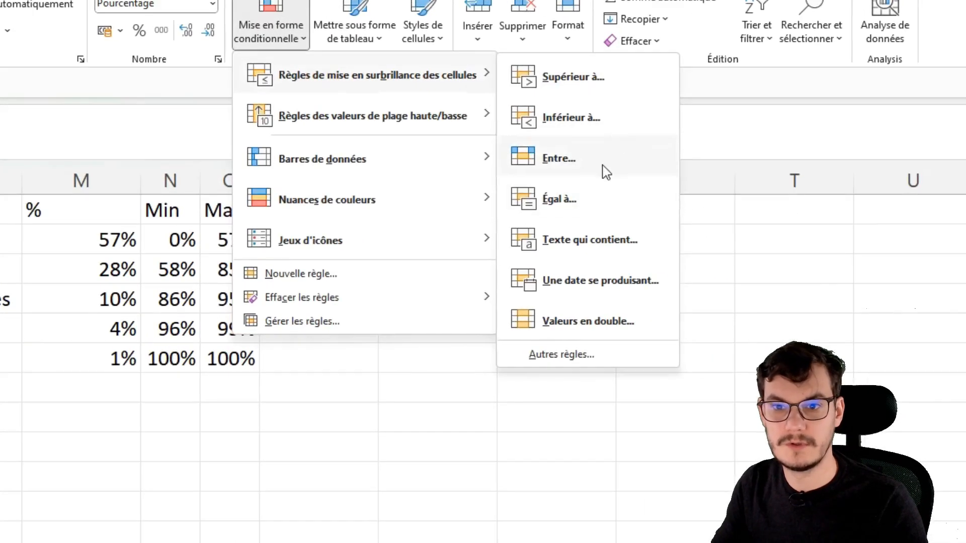
pyautogui.click(733, 176)
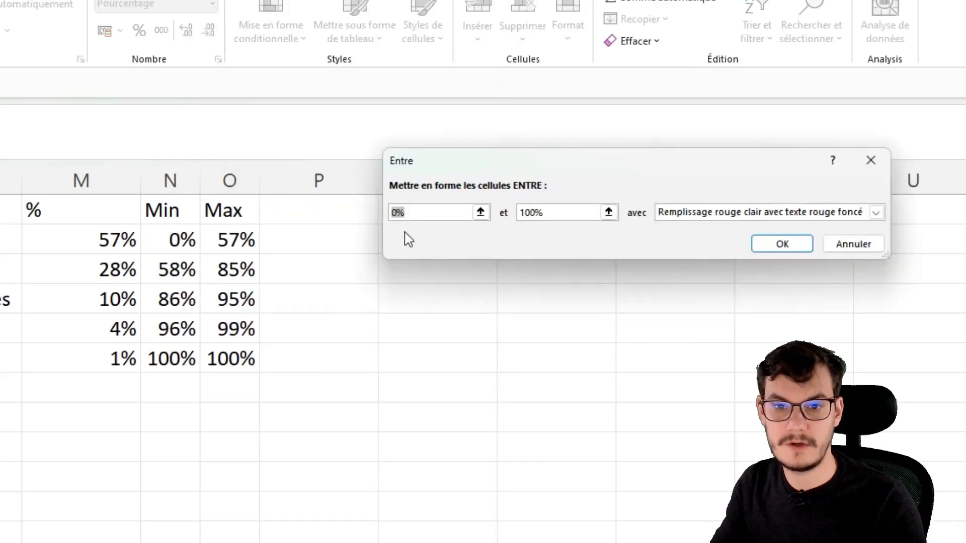
pyautogui.press('BackSpace')
pyautogui.click(184, 263)
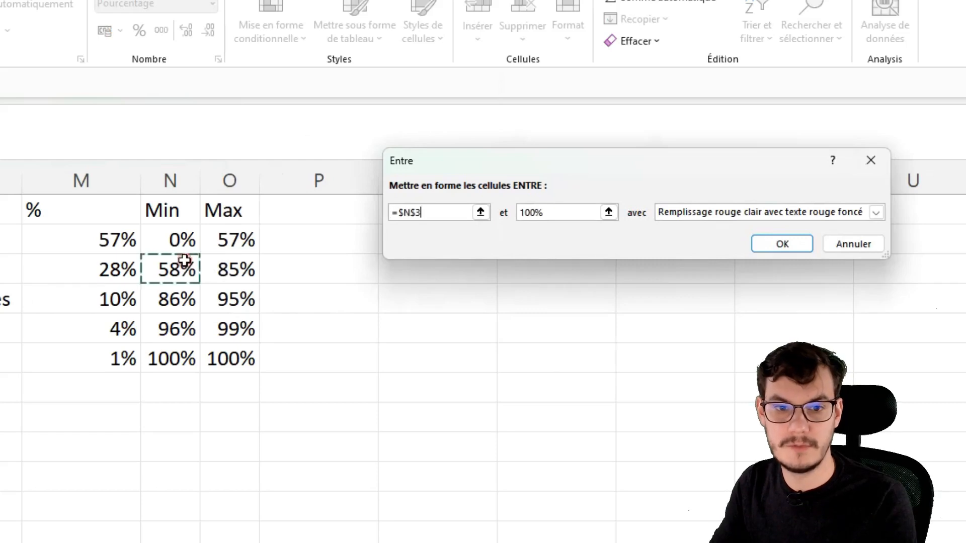
pyautogui.moveTo(553, 214); pyautogui.dragTo(457, 211)
pyautogui.press('BackSpace')
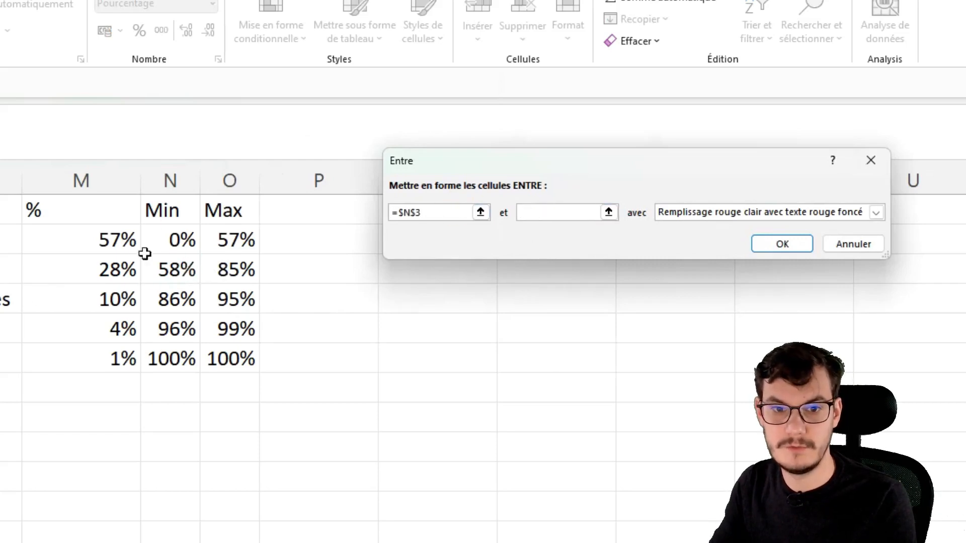
pyautogui.click(233, 268)
# - Give the PS5 rule a custom format with the standard purple for both font and fill, and apply the rule
pyautogui.click(676, 215)
pyautogui.click(699, 296)
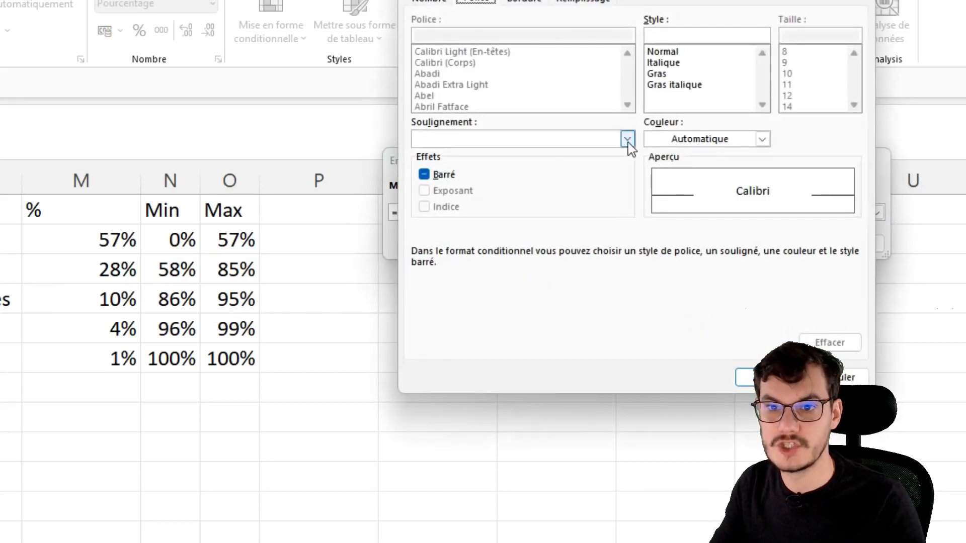
pyautogui.click(762, 139)
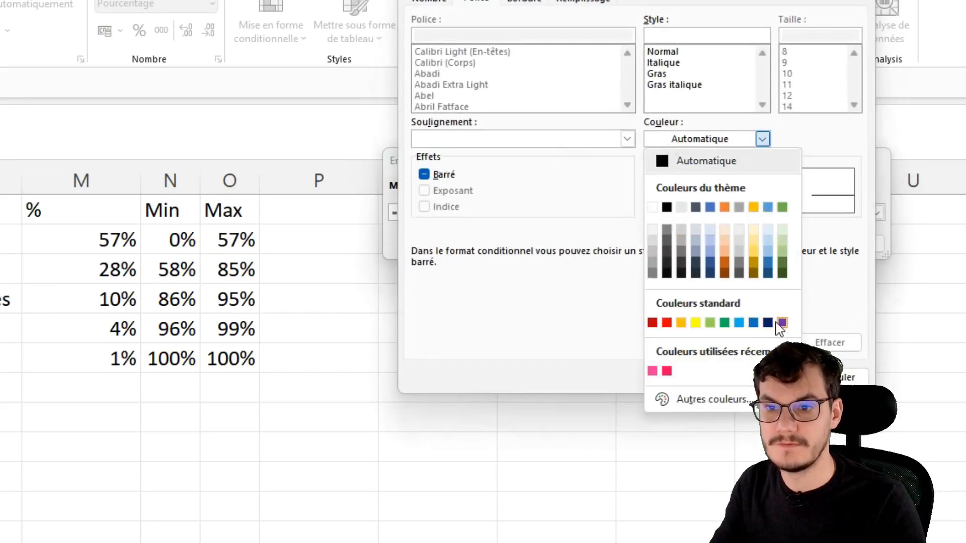
pyautogui.click(781, 322)
pyautogui.click(598, 3)
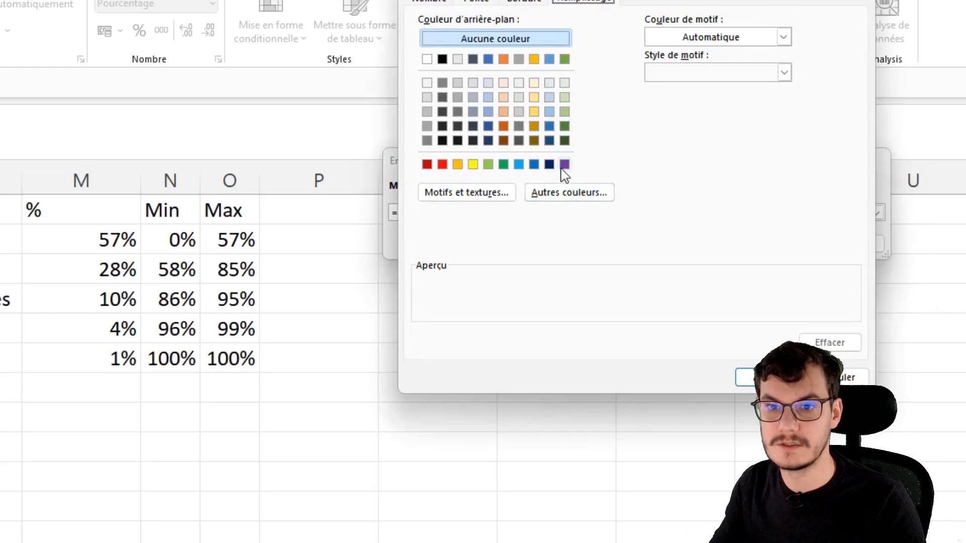
pyautogui.click(563, 165)
pyautogui.click(746, 377)
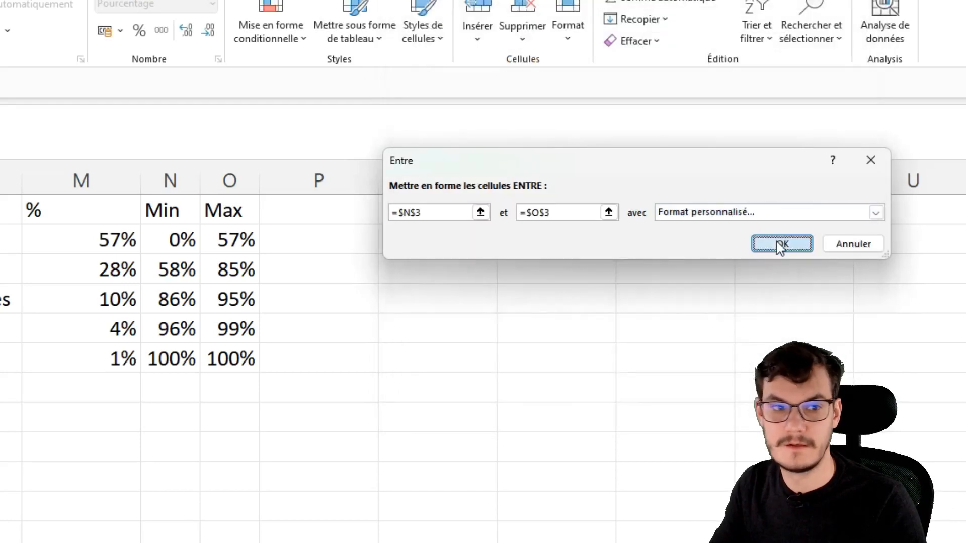
pyautogui.click(791, 243)
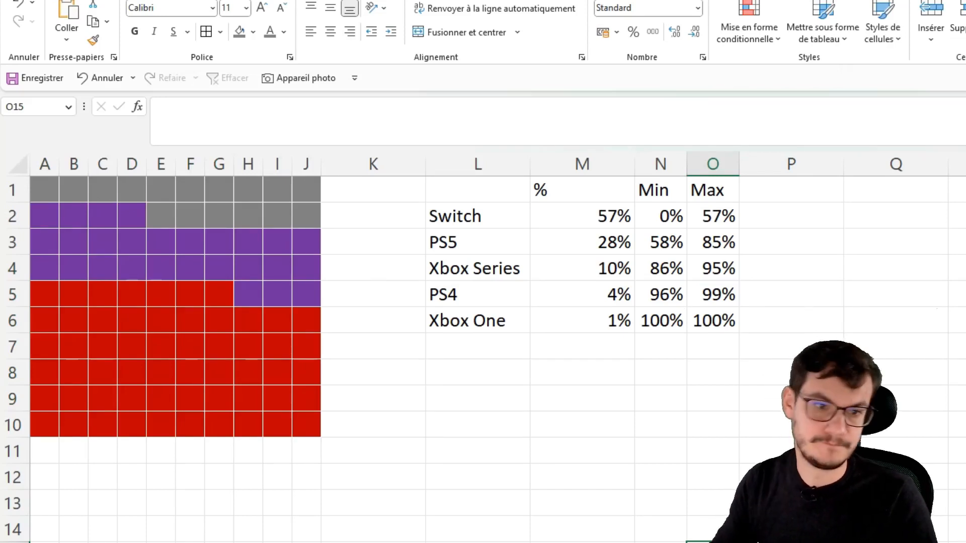
# - Check which grid cells the PS5 rule colors purple, comparing cell E2 with the PS5 percentage, Min and Max
pyautogui.moveTo(10, 242); pyautogui.dragTo(11, 263)
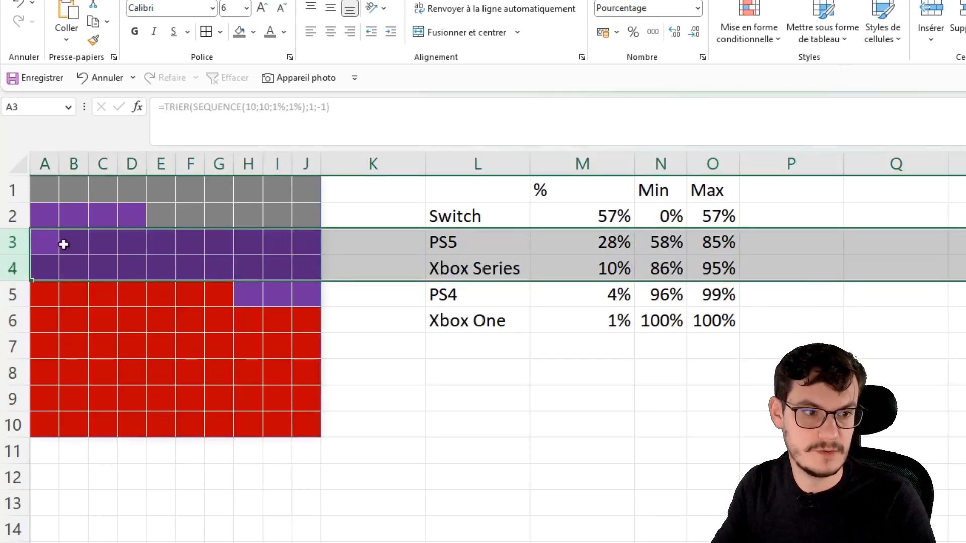
pyautogui.moveTo(52, 226); pyautogui.dragTo(145, 213)
pyautogui.moveTo(246, 293); pyautogui.dragTo(305, 293)
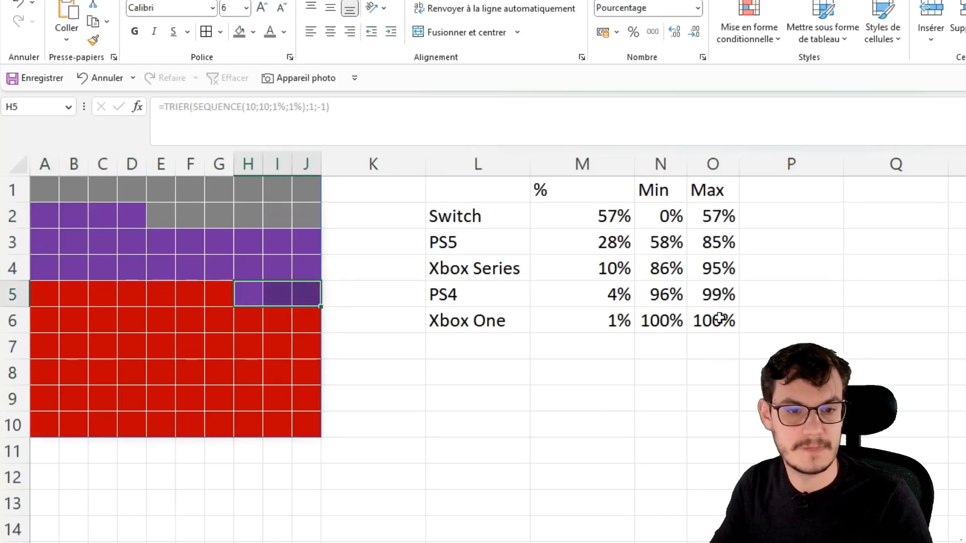
pyautogui.click(601, 242)
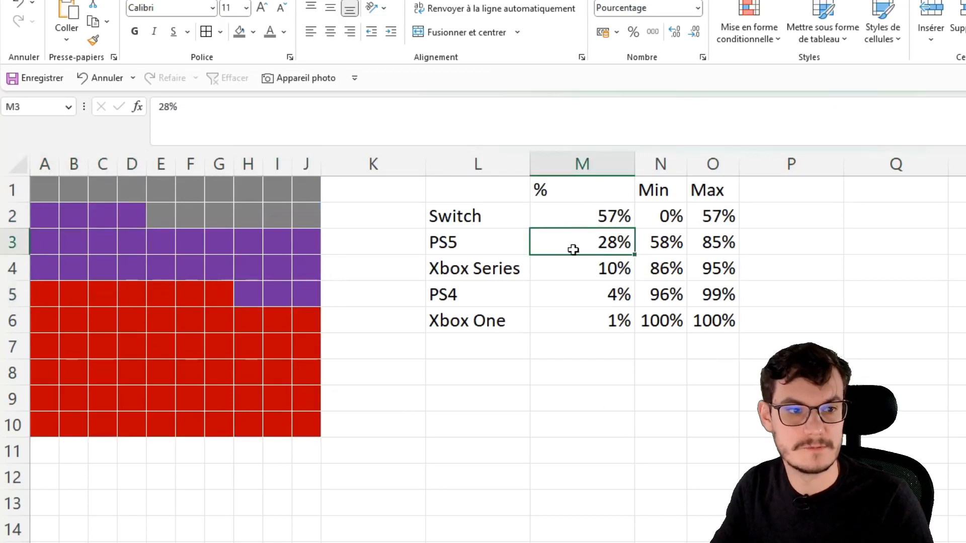
pyautogui.click(250, 295)
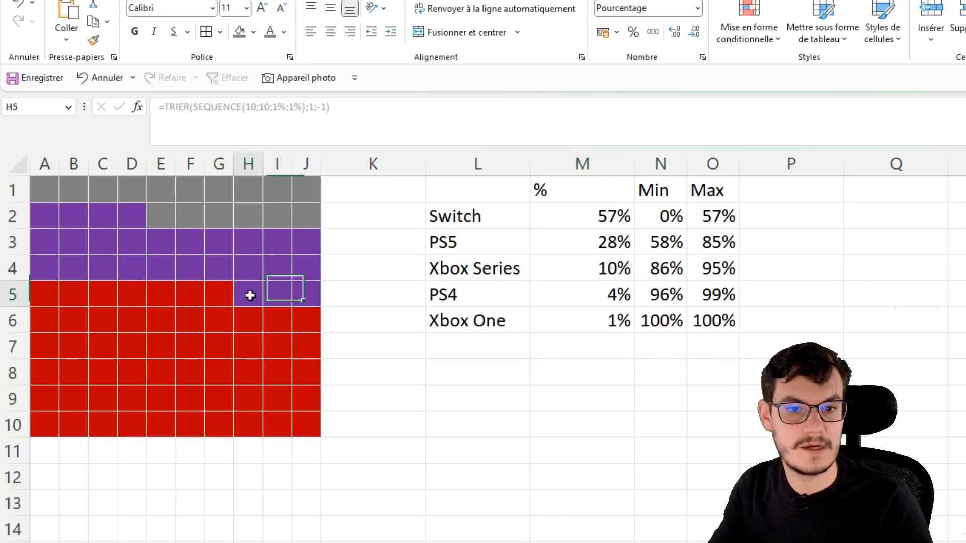
pyautogui.click(156, 217)
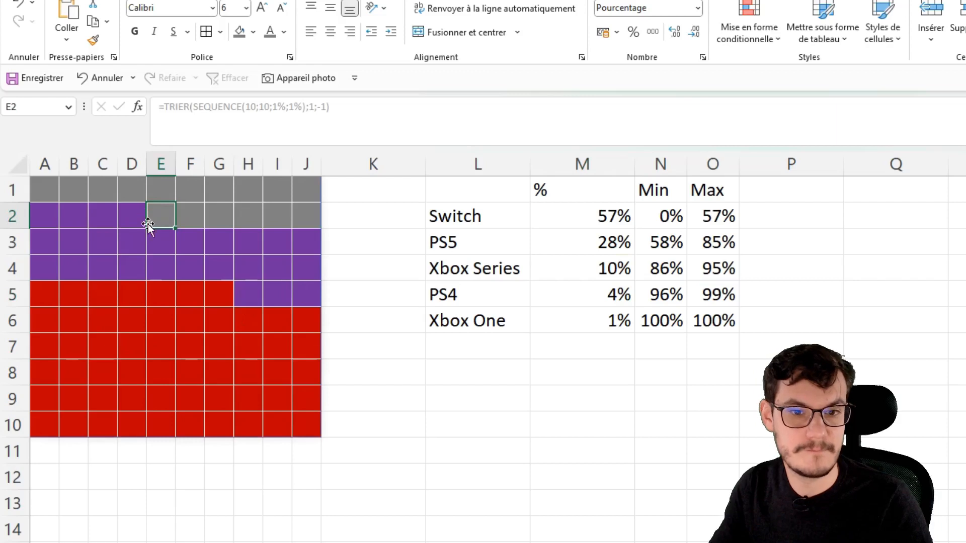
pyautogui.click(708, 242)
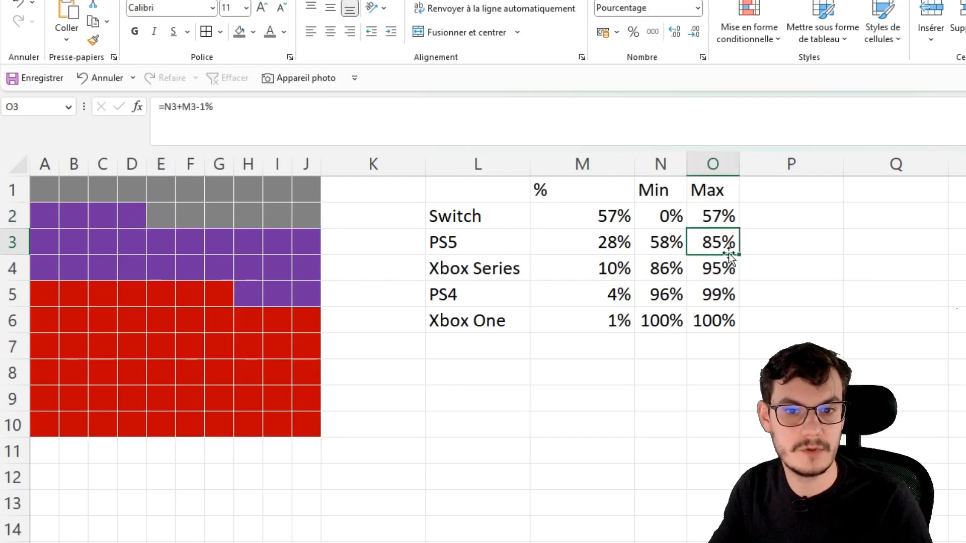
pyautogui.click(661, 243)
pyautogui.click(718, 242)
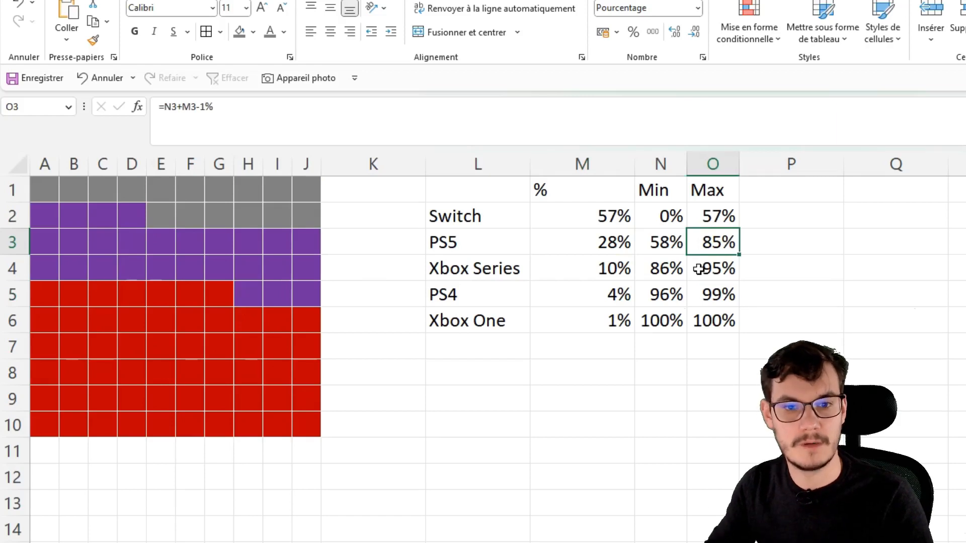
# - Set up a comparison below the table by entering =E2 in N9 and =O3 in O9
pyautogui.click(669, 401)
pyautogui.write('=')
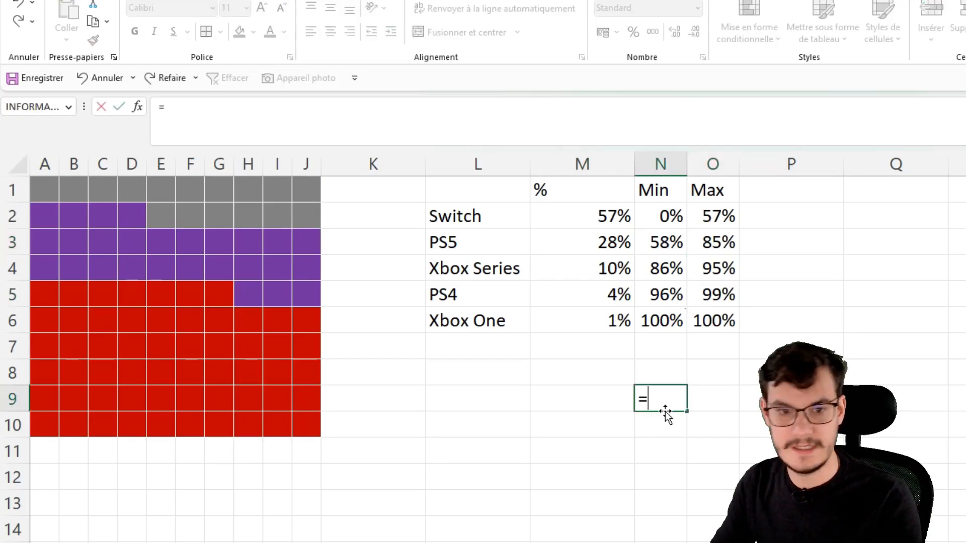
pyautogui.click(163, 222)
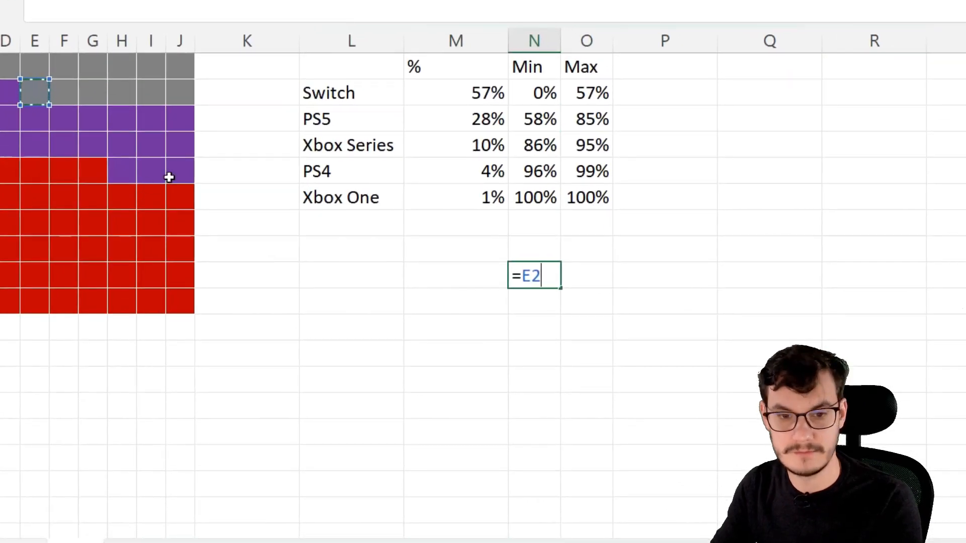
pyautogui.press('Return')
pyautogui.click(586, 276)
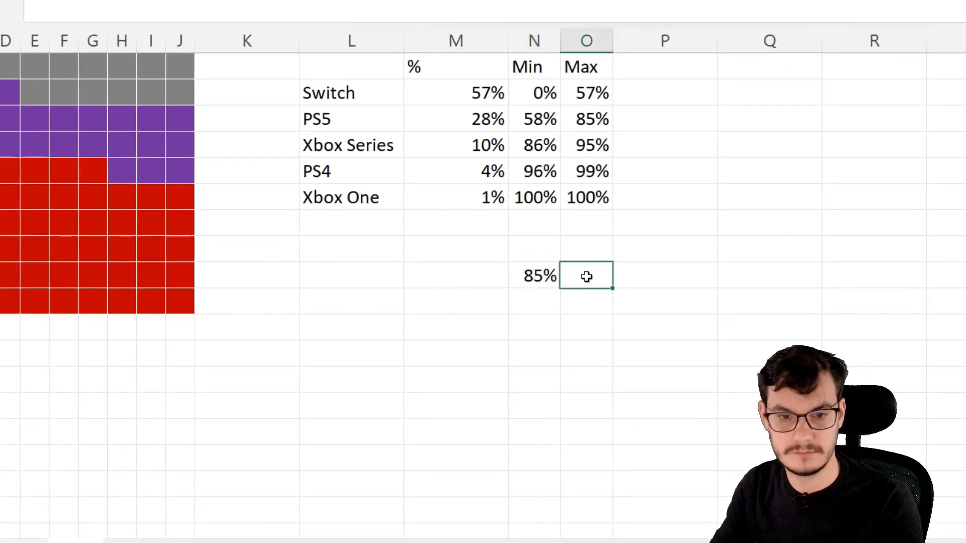
pyautogui.write('=')
pyautogui.click(587, 115)
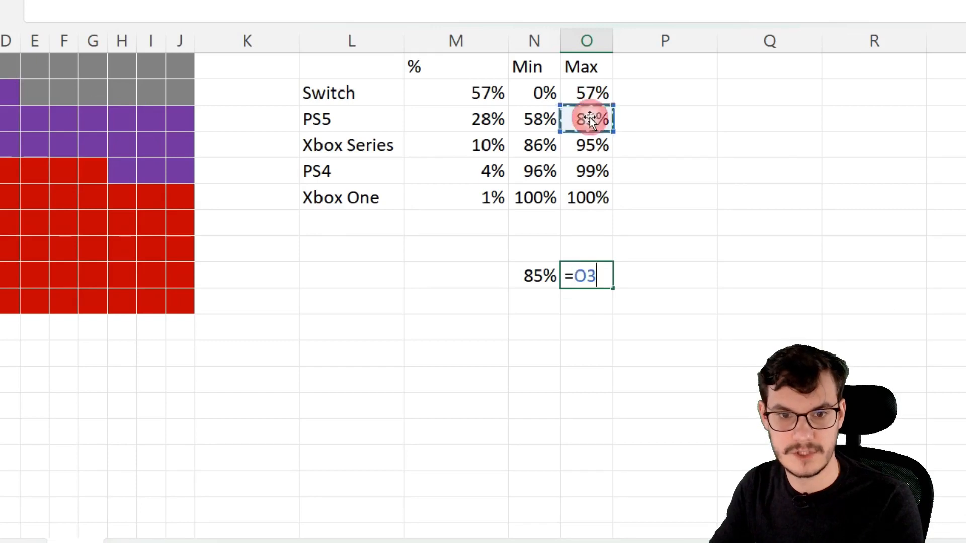
pyautogui.hotkey('ctrl', 'Return')
# - Test the equality of the two compared values with =N9=O9 in N10, and clear that test cell
pyautogui.moveTo(545, 274); pyautogui.dragTo(573, 274)
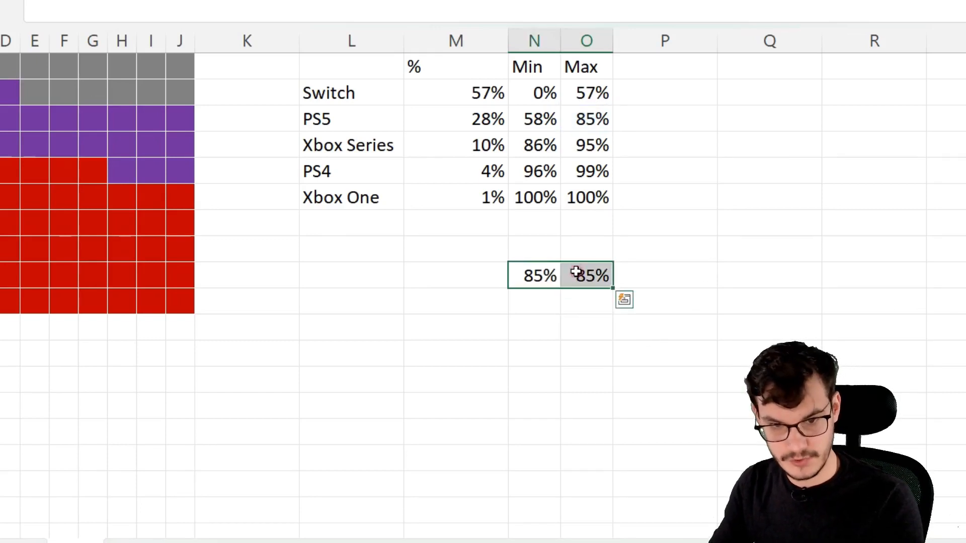
pyautogui.click(540, 308)
pyautogui.write('=')
pyautogui.click(541, 275)
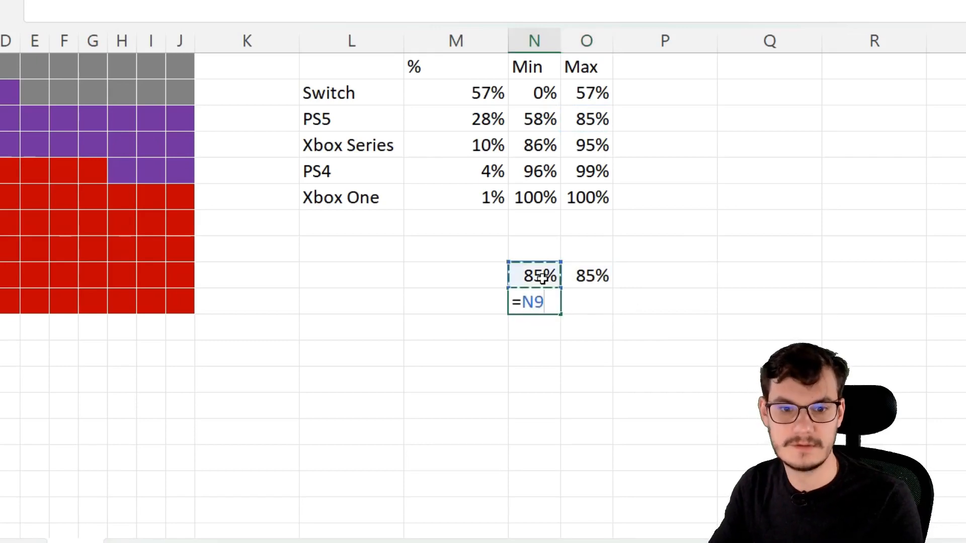
pyautogui.write('=')
pyautogui.click(597, 275)
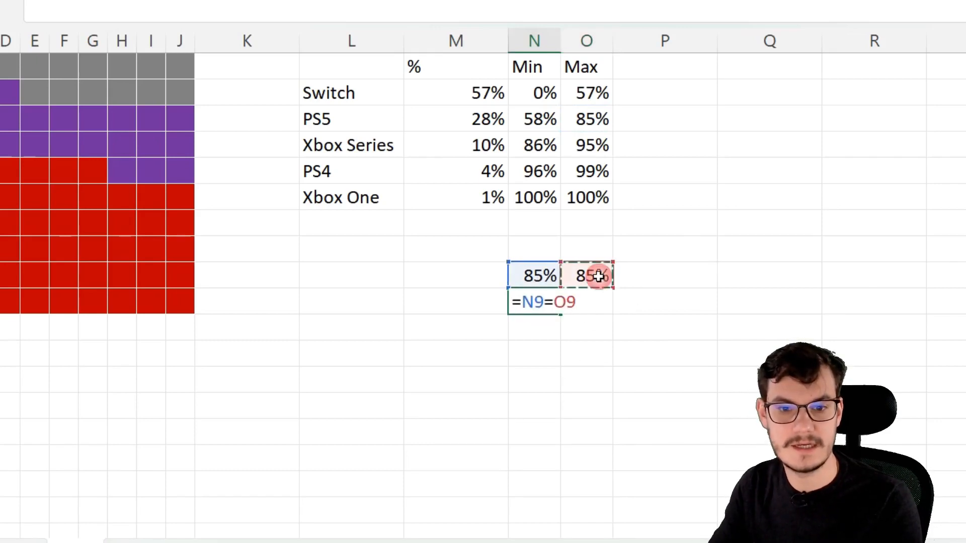
pyautogui.press('Return')
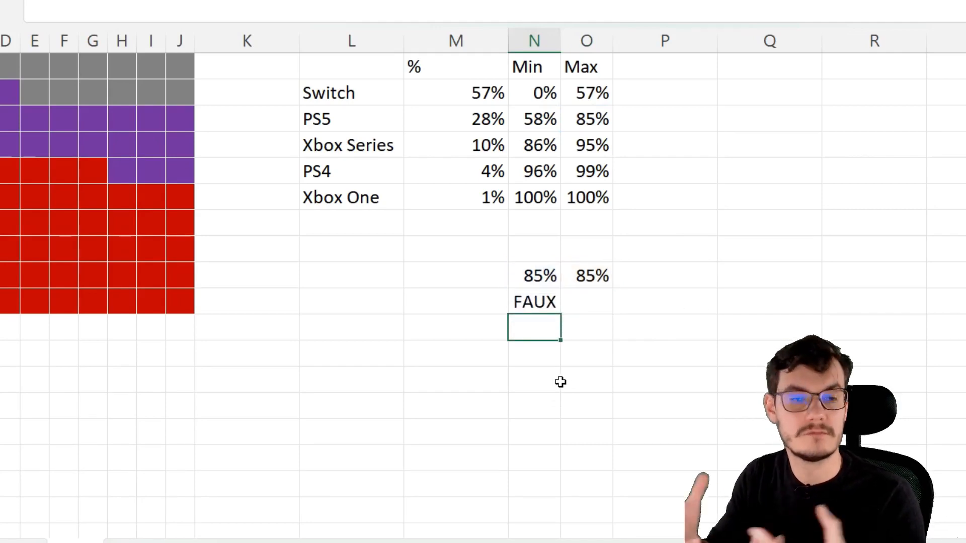
pyautogui.click(550, 302)
pyautogui.press('Delete')
# - Display N9:O9 with 14 decimal places and fit the widths of columns N and O to their contents
pyautogui.moveTo(532, 276); pyautogui.dragTo(568, 277)
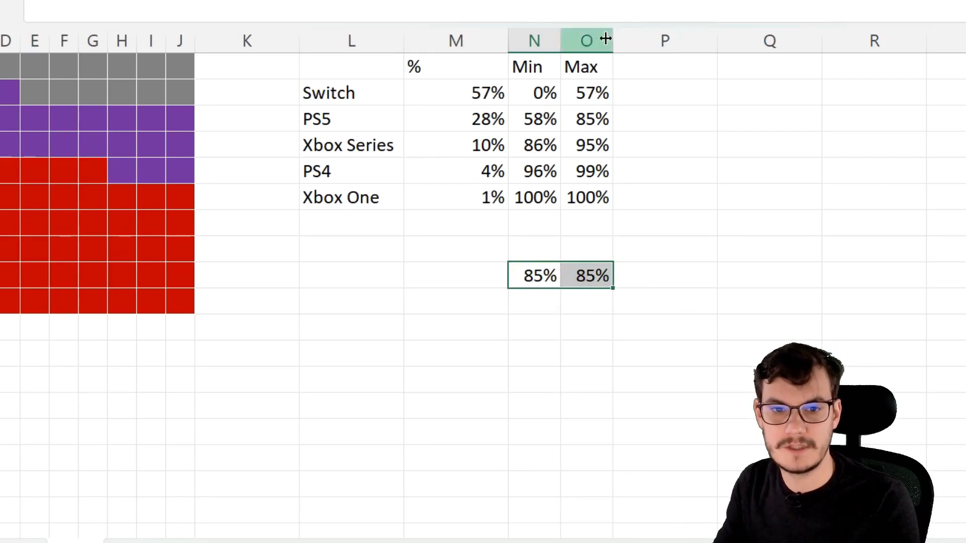
pyautogui.moveTo(542, 41); pyautogui.dragTo(699, 58)
pyautogui.moveTo(571, 272); pyautogui.dragTo(668, 262)
pyautogui.click(754, 1)
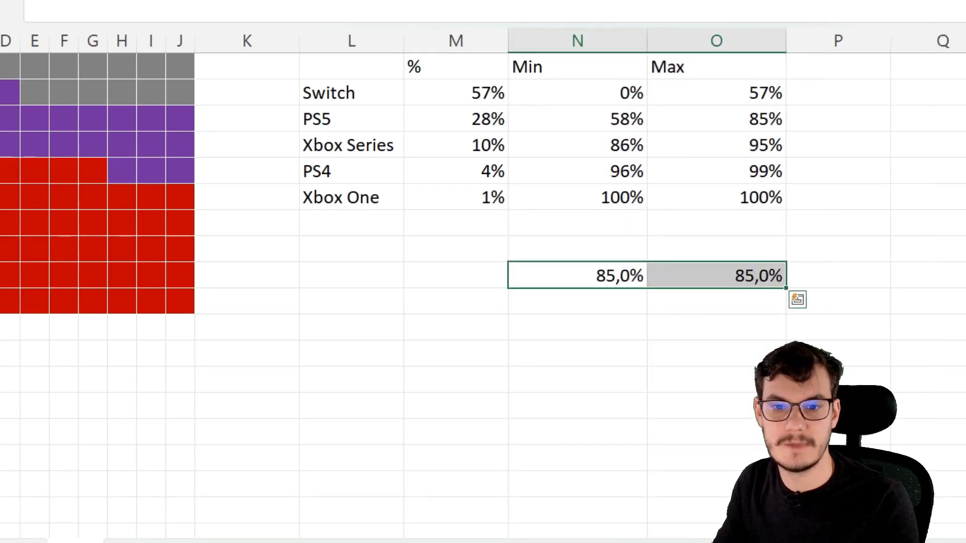
pyautogui.click(754, 1)
pyautogui.click(754, 1)
pyautogui.click(754, 1)
pyautogui.click(754, 1)
pyautogui.click(755, 1)
pyautogui.click(754, 1)
pyautogui.click(754, 1)
pyautogui.click(754, 1)
pyautogui.click(754, 1)
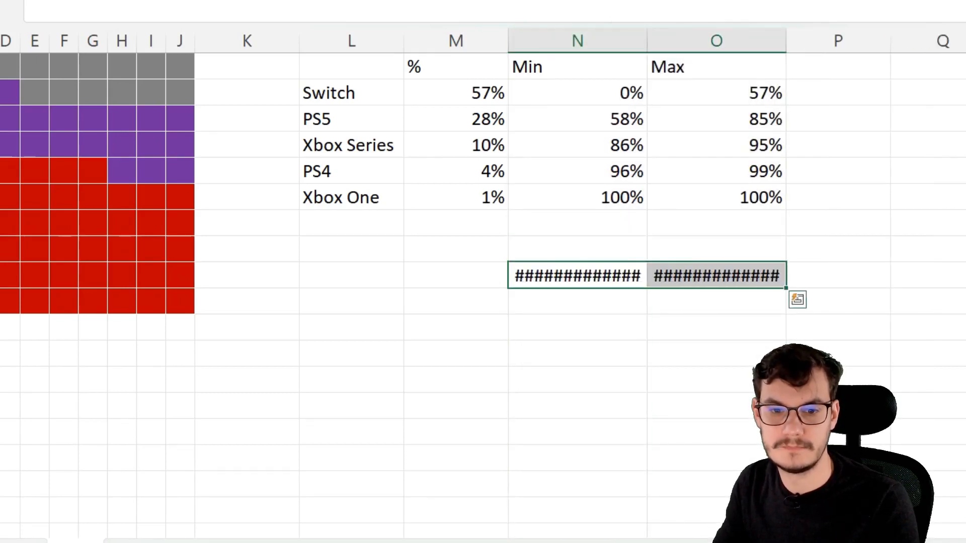
pyautogui.moveTo(608, 40); pyautogui.dragTo(711, 41)
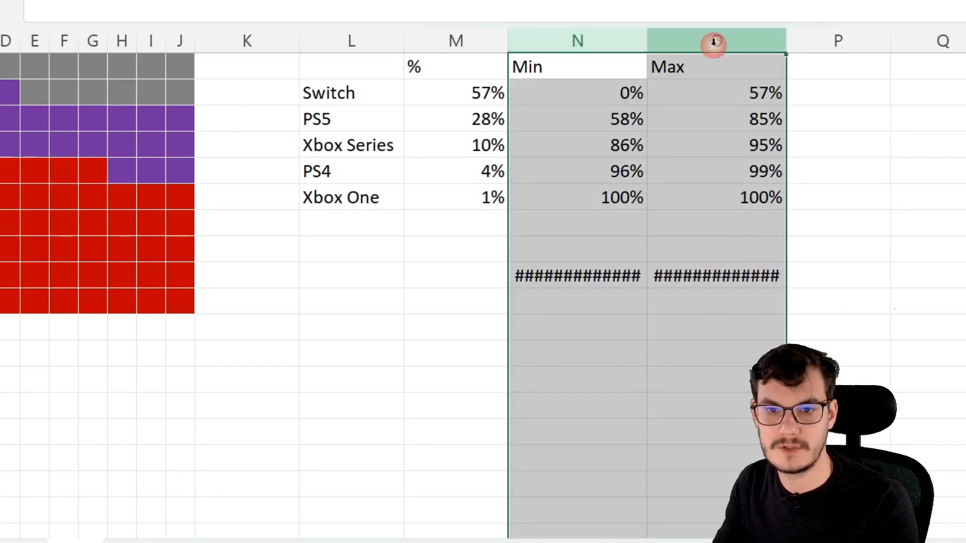
pyautogui.doubleClick(785, 41)
pyautogui.click(656, 383)
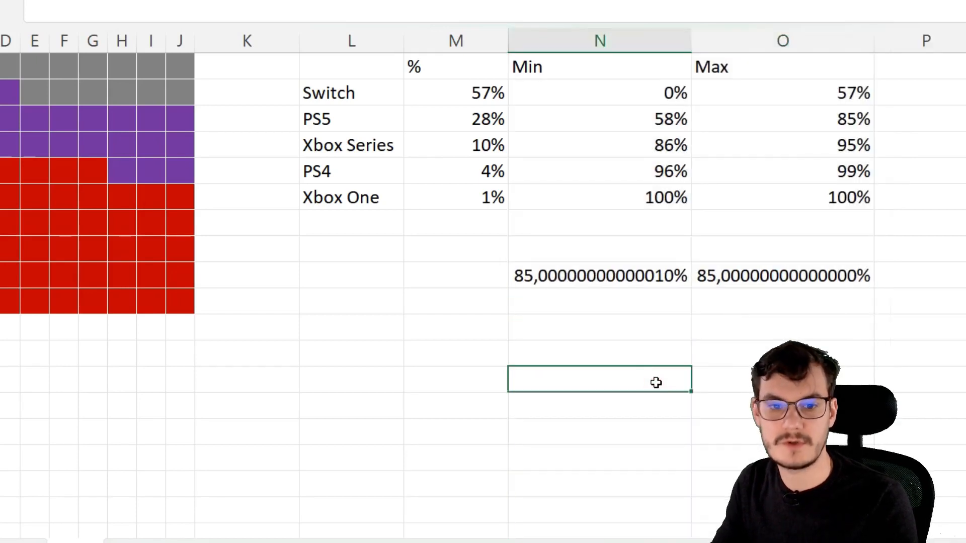
# - Inspect which grid cell the formula in N9 refers to, keeping it as =E2
pyautogui.click(638, 284)
pyautogui.write('=E2')
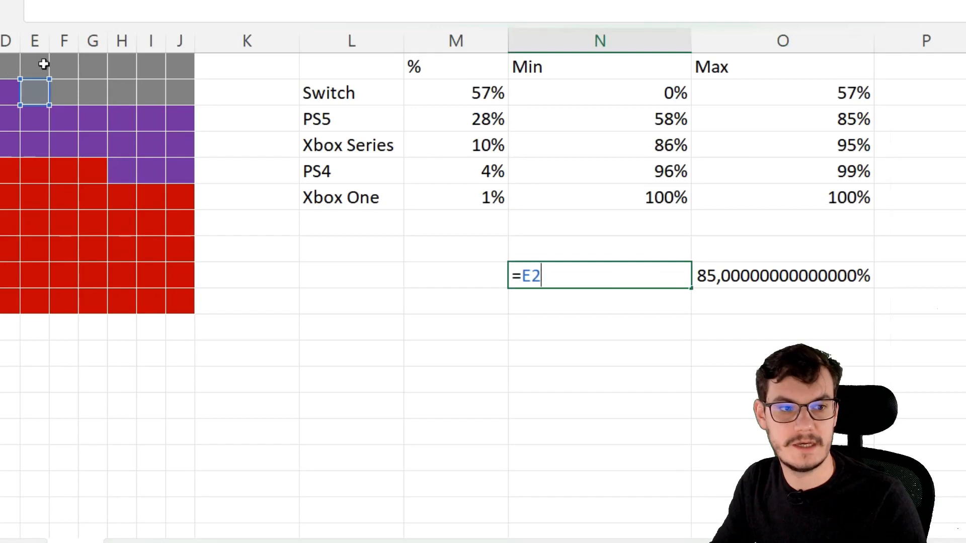
pyautogui.hotkey('ctrl', 'Return')
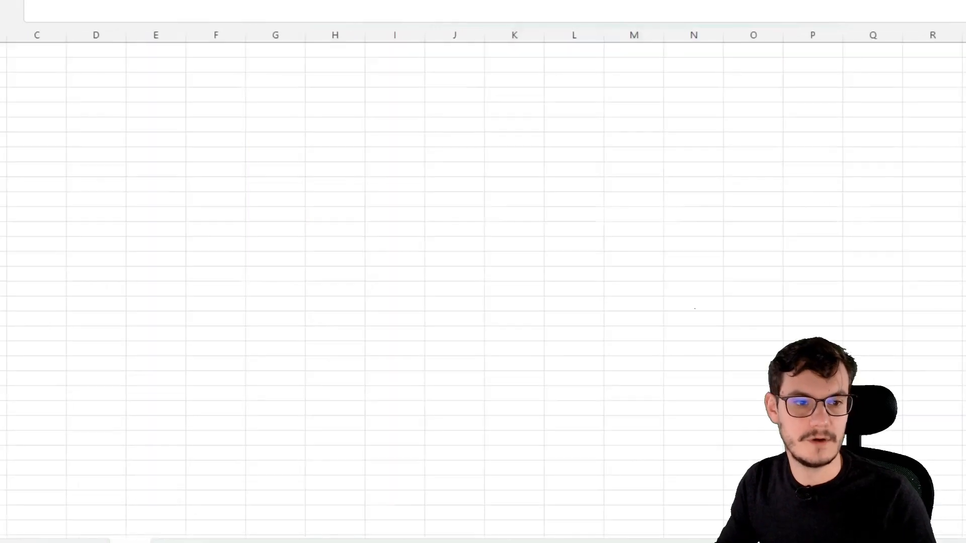
# - On a blank worksheet, enter 1% in A1 and the formula =A1+1% in A2
pyautogui.write('1%')
pyautogui.press('Return')
pyautogui.write('=')
pyautogui.press('Up')
pyautogui.write('+')
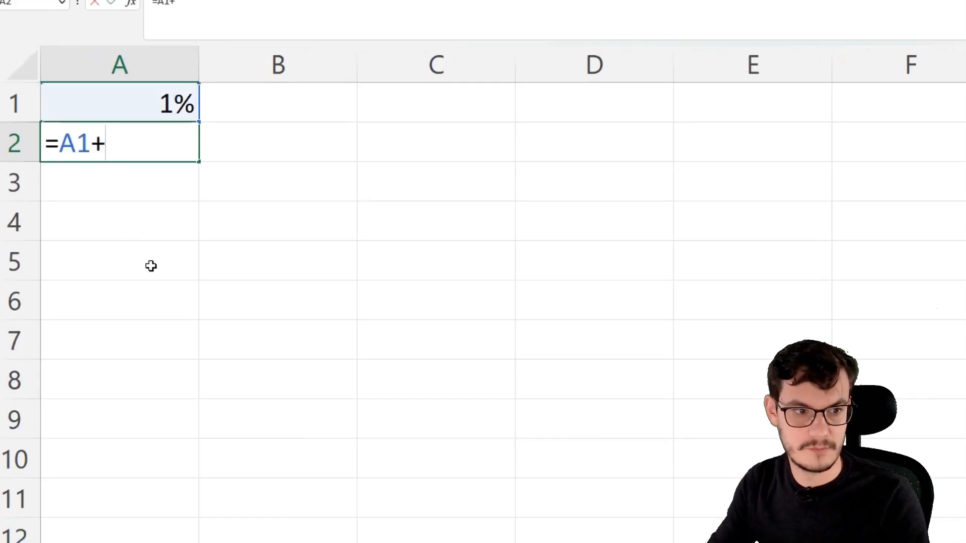
pyautogui.write('1%')
pyautogui.press('Return')
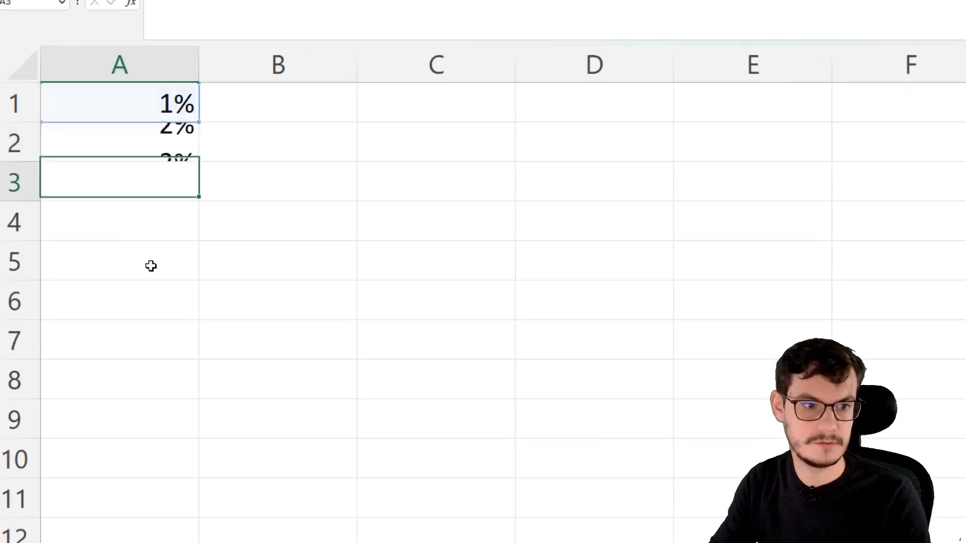
# - Fill the A2 formula down column A past 97% and display the results with 13 decimal places
pyautogui.click(187, 157)
pyautogui.moveTo(194, 169); pyautogui.dragTo(197, 473)
pyautogui.scroll(10, 198, 224)
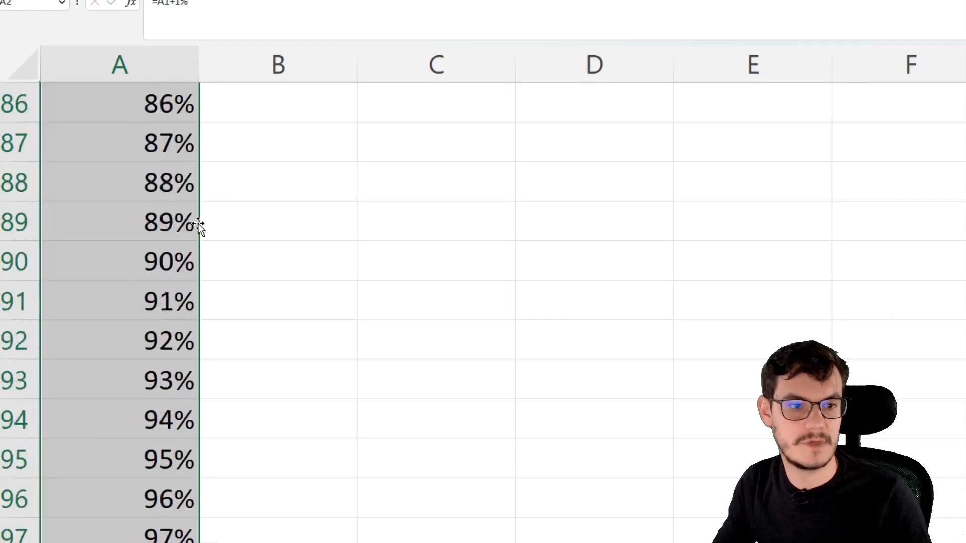
pyautogui.scroll(-2, 185, 214)
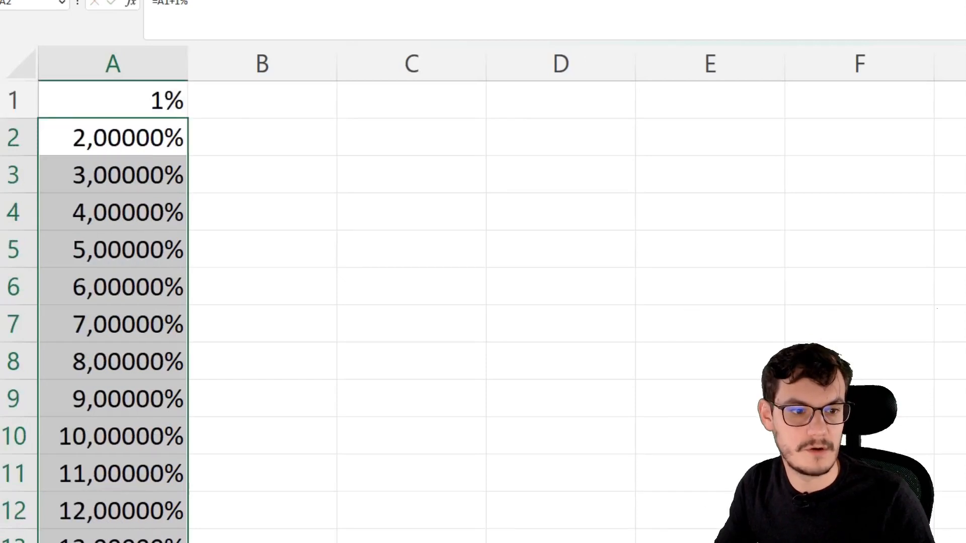
# - Examine the column of 1% increments for the first row with a rounding error, and return to the waffle chart sheet
pyautogui.scroll(-20, 382, 328)
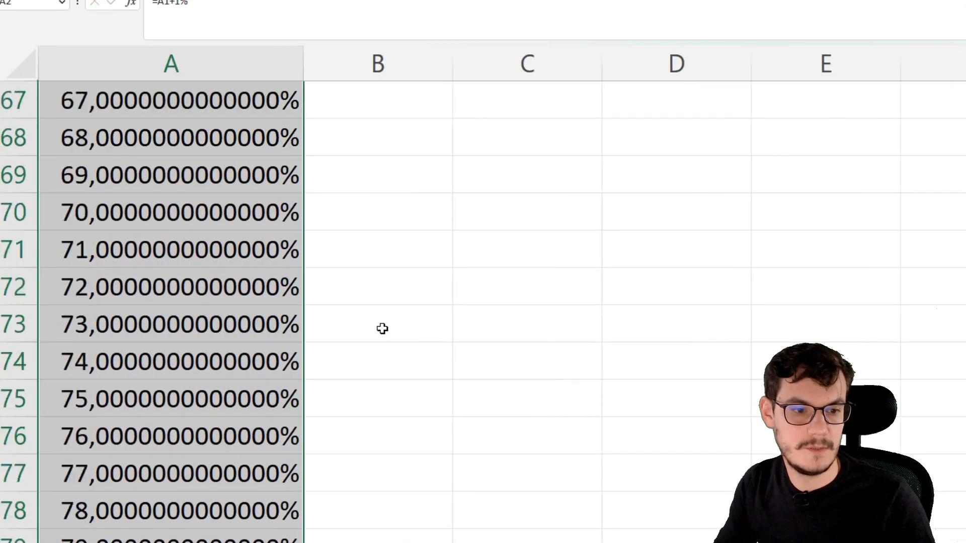
pyautogui.scroll(2, 373, 279)
pyautogui.scroll(4, 373, 280)
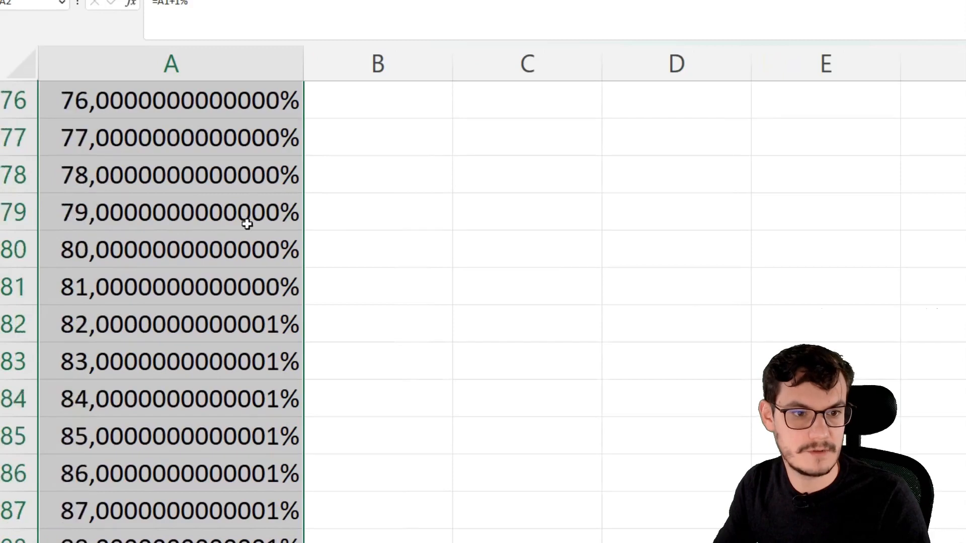
pyautogui.click(81, 320)
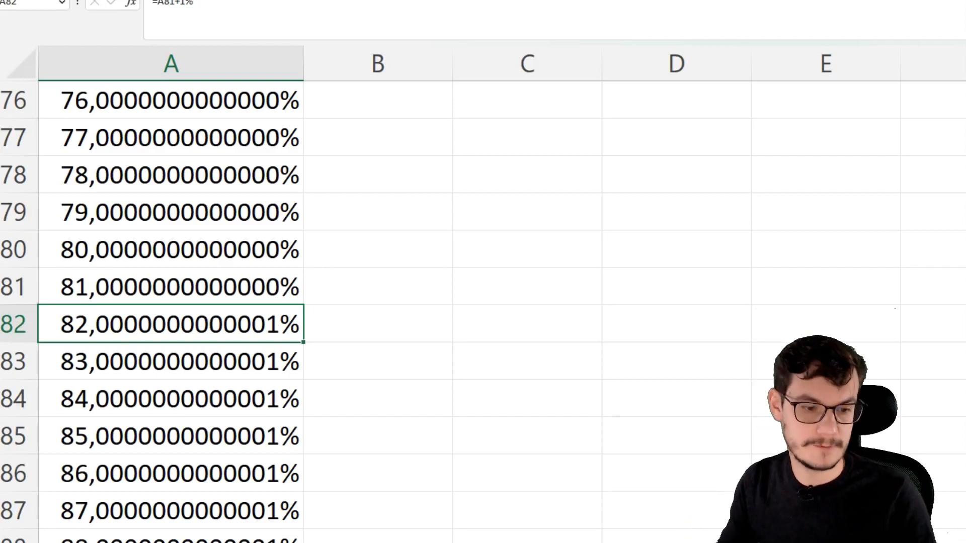
pyautogui.hotkey('ctrl', 'pageup')
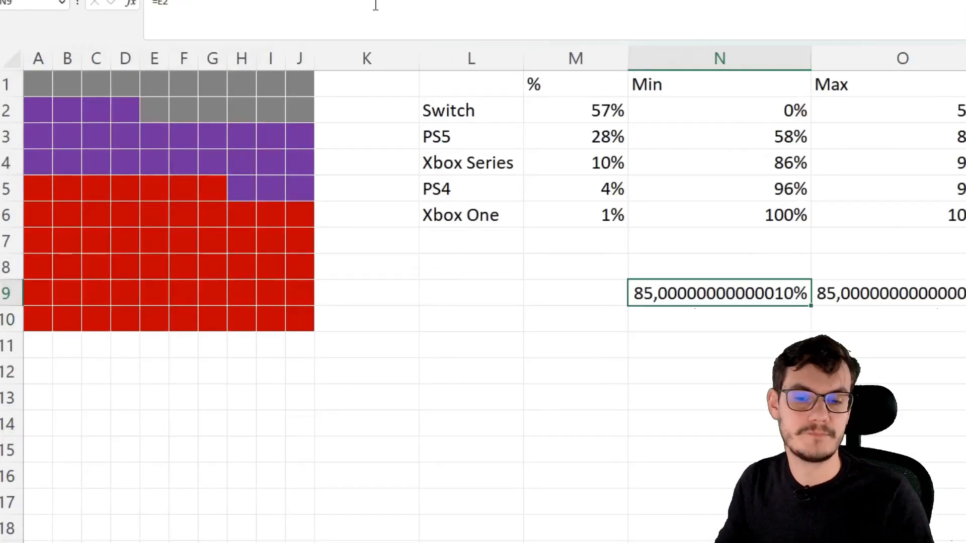
# - Wrap the SEQUENCE part of the A1 formula in ARRONDI with 2 digits, giving =TRIER(ARRONDI(SEQUENCE(10;10;1%;1%);2);1;-1)
pyautogui.click(37, 83)
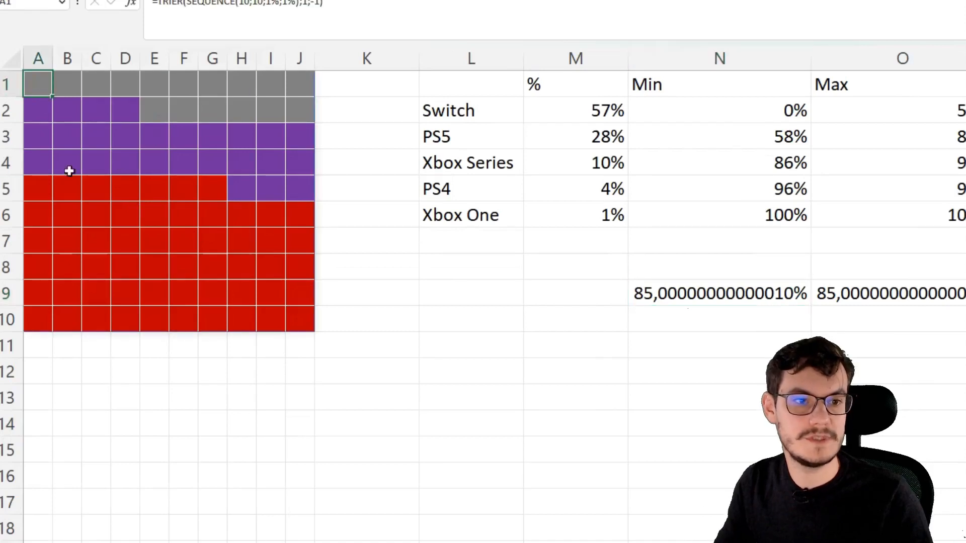
pyautogui.doubleClick(47, 78)
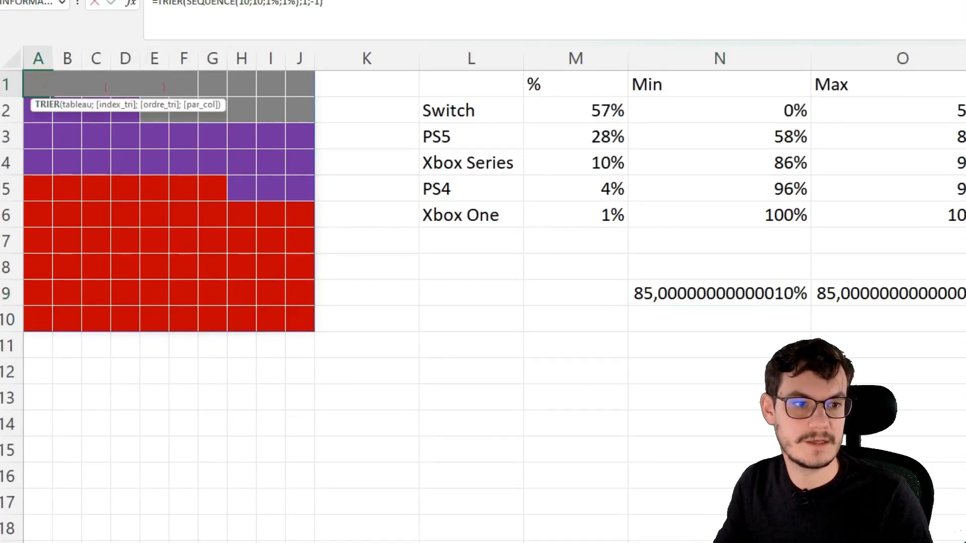
pyautogui.press('Escape')
pyautogui.click(249, 67)
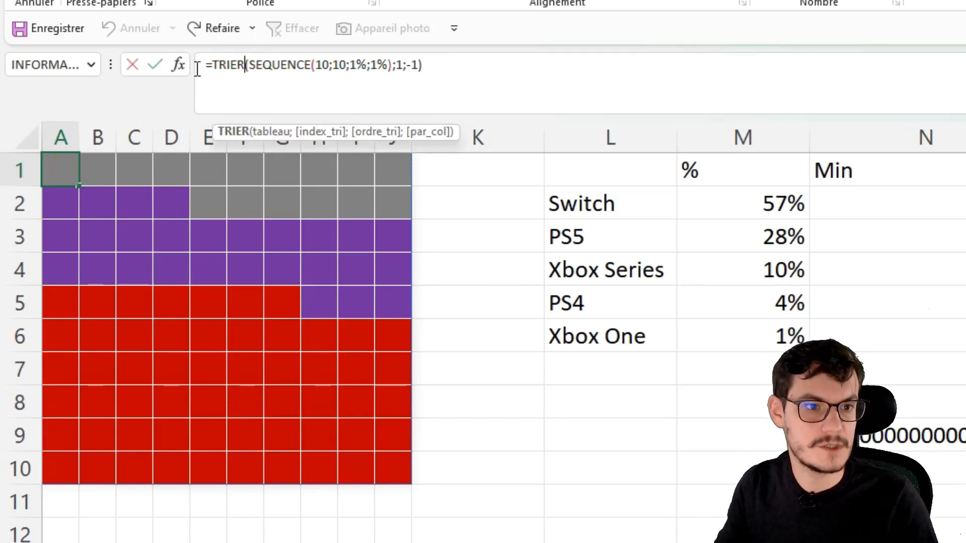
pyautogui.doubleClick(251, 64)
pyautogui.click(250, 64)
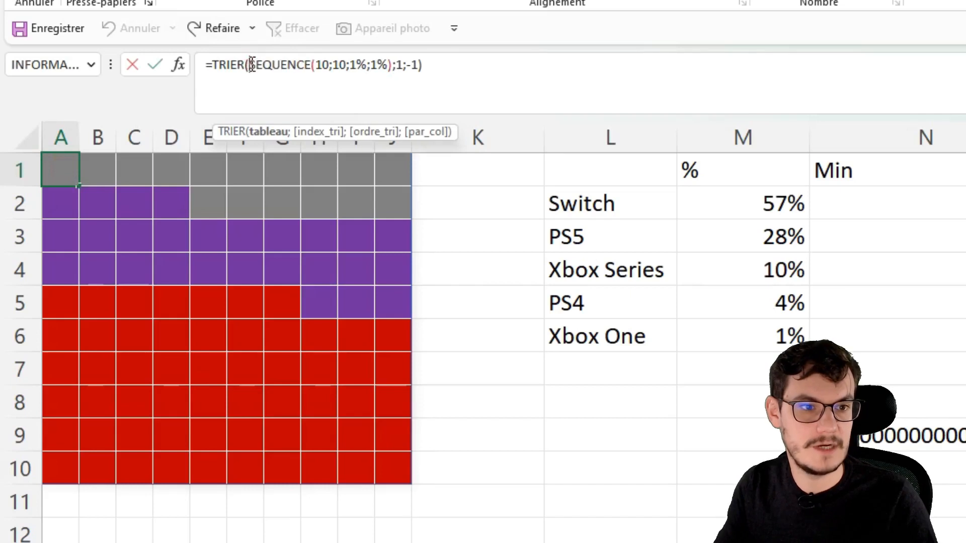
pyautogui.moveTo(249, 64); pyautogui.dragTo(393, 74)
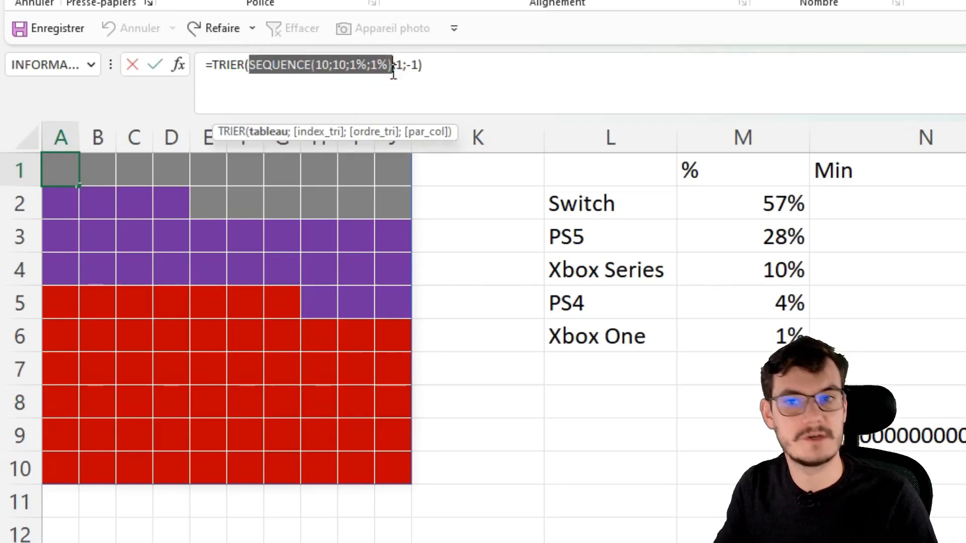
pyautogui.click(252, 66)
pyautogui.write('arrondi')
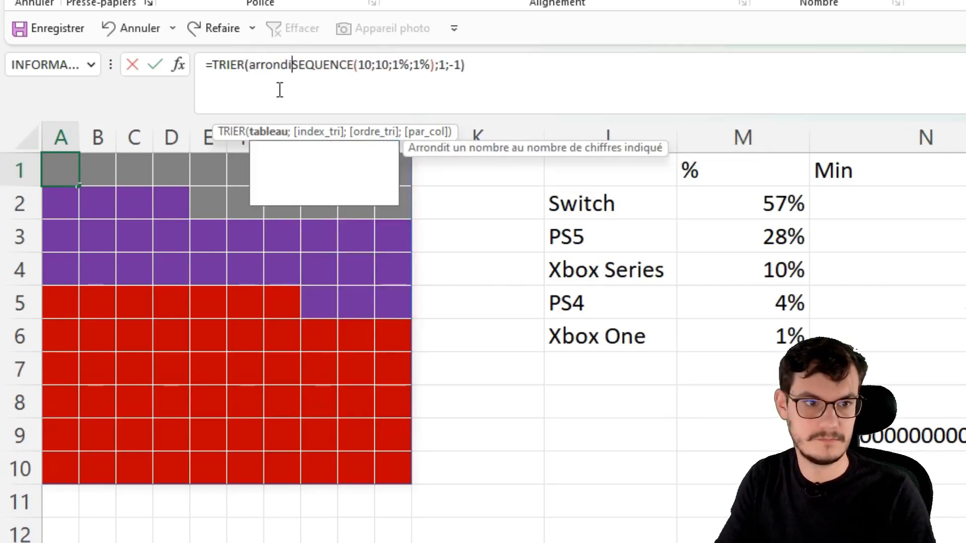
pyautogui.press('Tab')
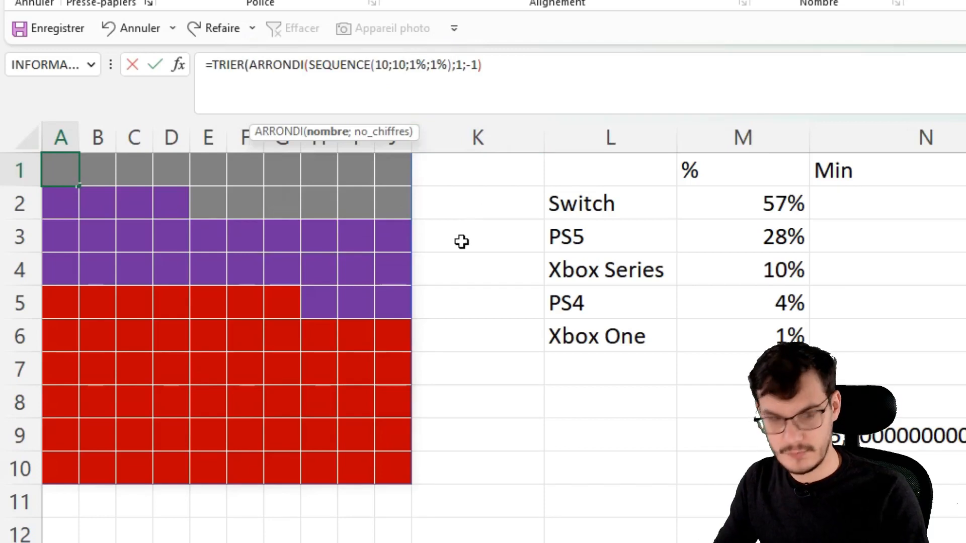
pyautogui.write(';')
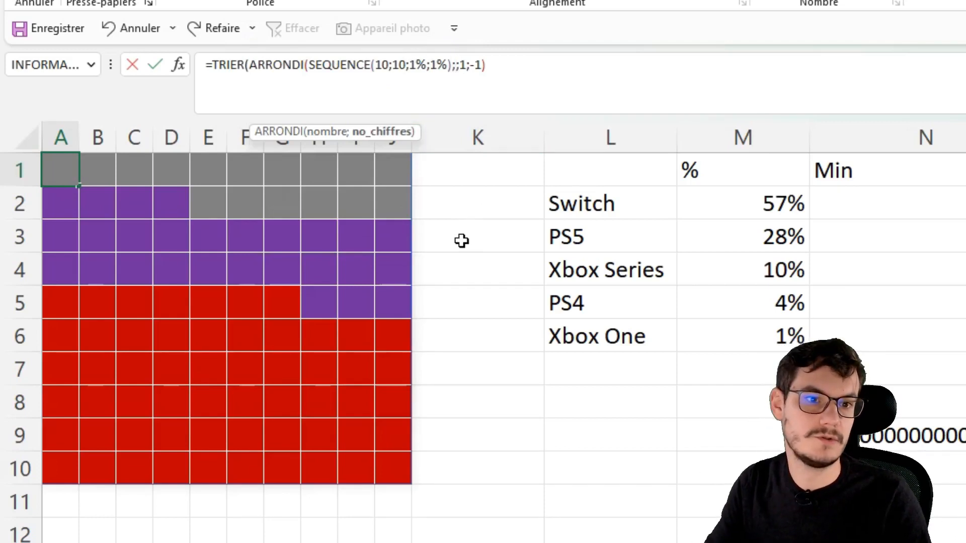
pyautogui.write('2')
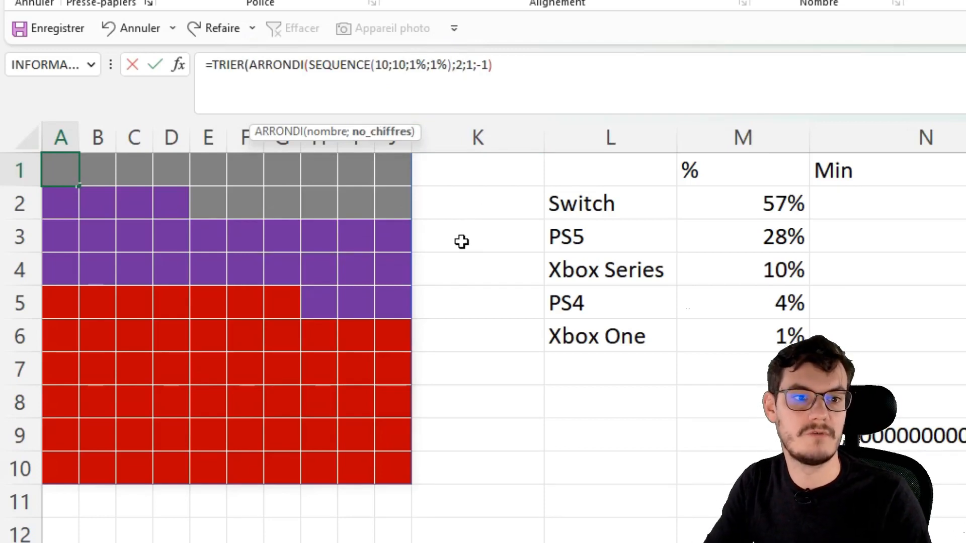
pyautogui.write(');')
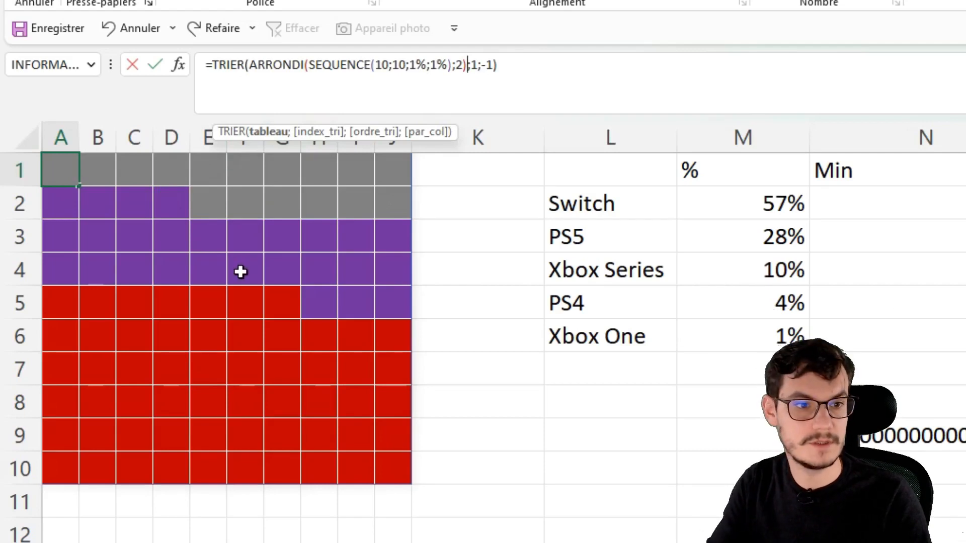
pyautogui.press('Return')
# - Check the color of grid cell E2 and clear the test formulas in N9 and O9
pyautogui.click(217, 231)
pyautogui.click(216, 205)
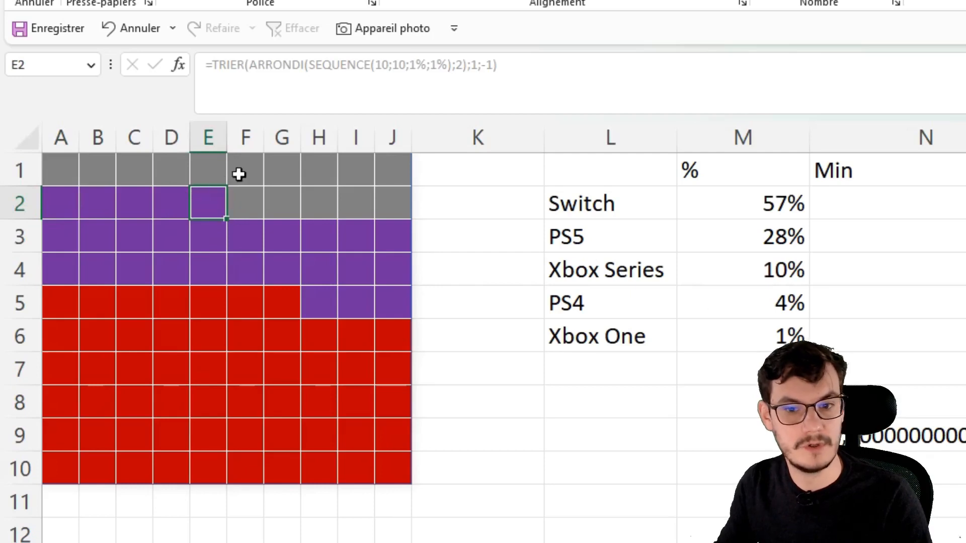
pyautogui.click(890, 436)
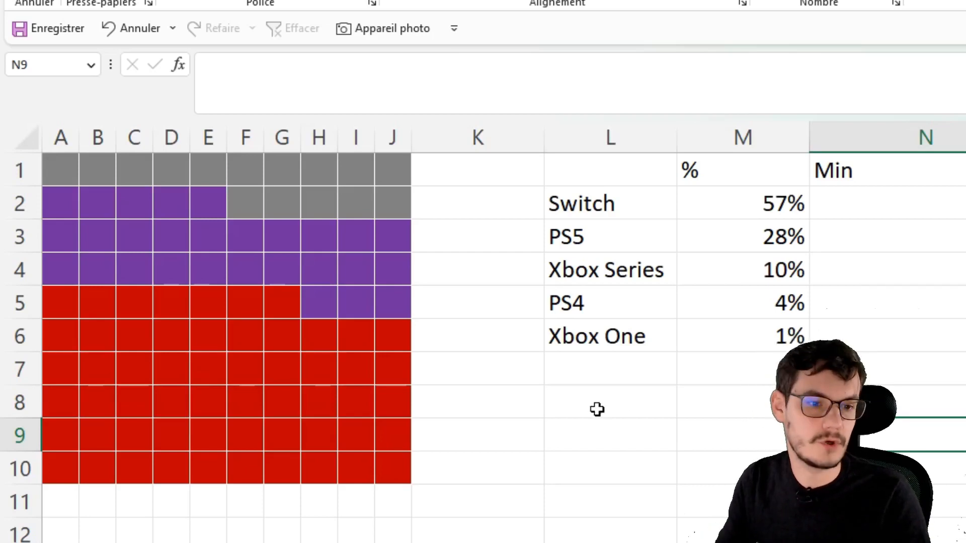
# - Start a Between conditional formatting rule on grid A1:J10 with the Xbox Series limits =$N$4 and =$O$4
pyautogui.moveTo(388, 479); pyautogui.dragTo(60, 156)
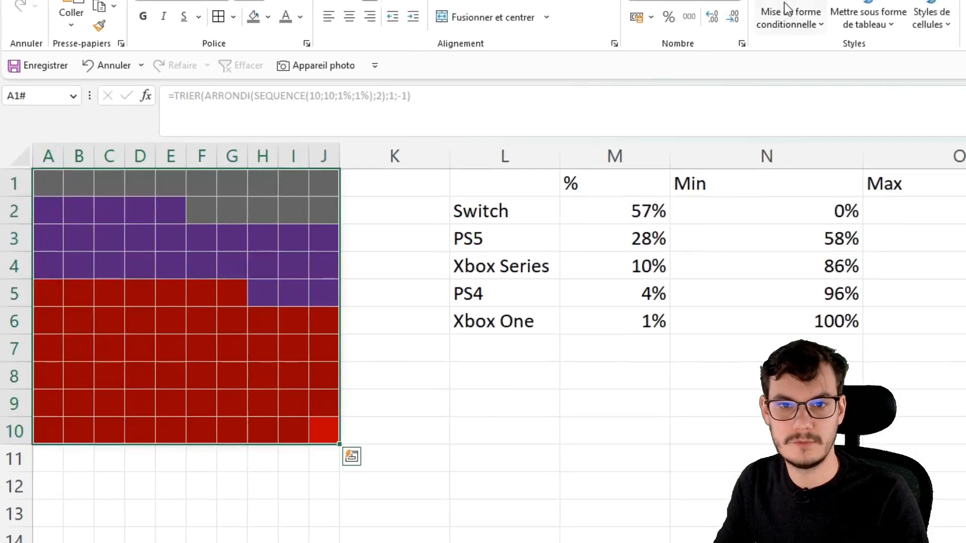
pyautogui.click(795, 12)
pyautogui.moveTo(649, 185)
pyautogui.click(795, 174)
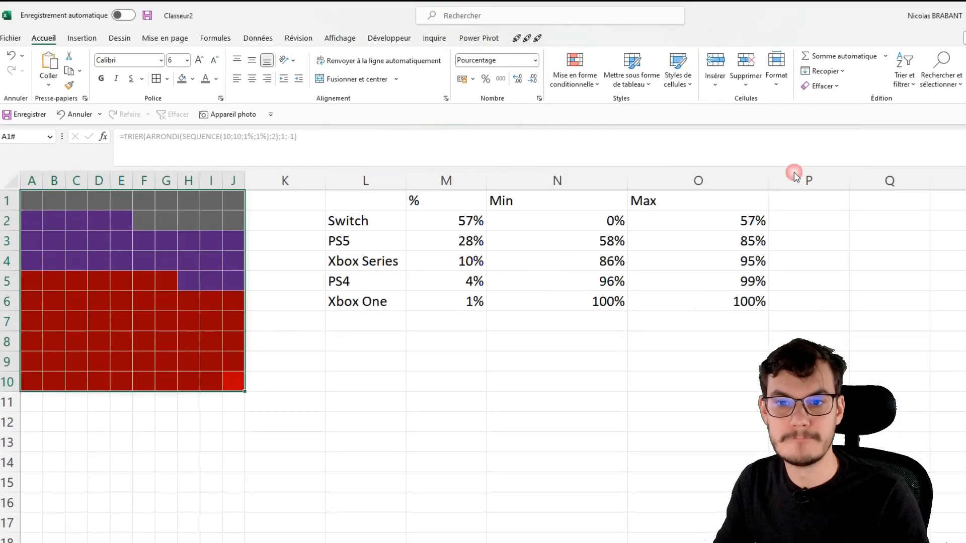
pyautogui.click(598, 262)
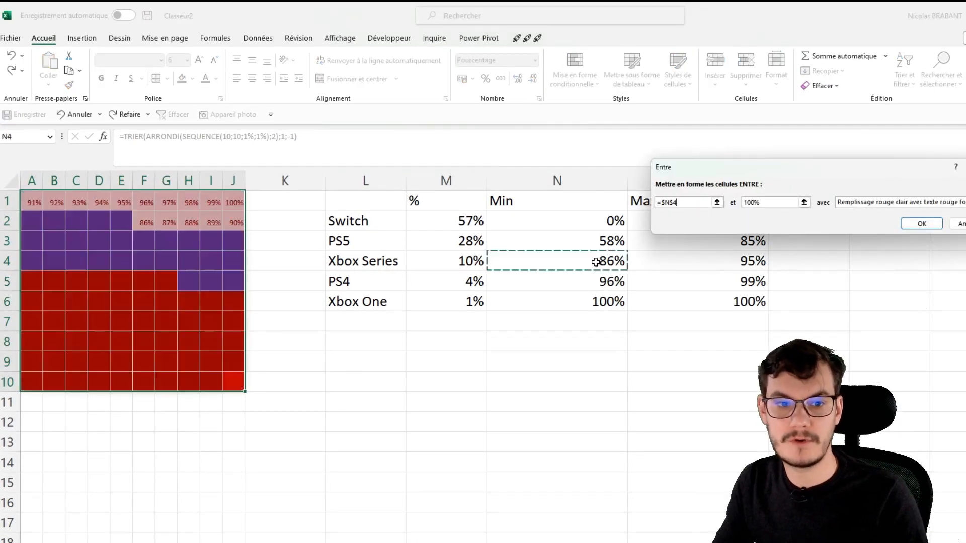
pyautogui.press('Tab')
pyautogui.write('100')
pyautogui.click(667, 261)
pyautogui.moveTo(778, 202); pyautogui.dragTo(672, 190)
pyautogui.press('BackSpace')
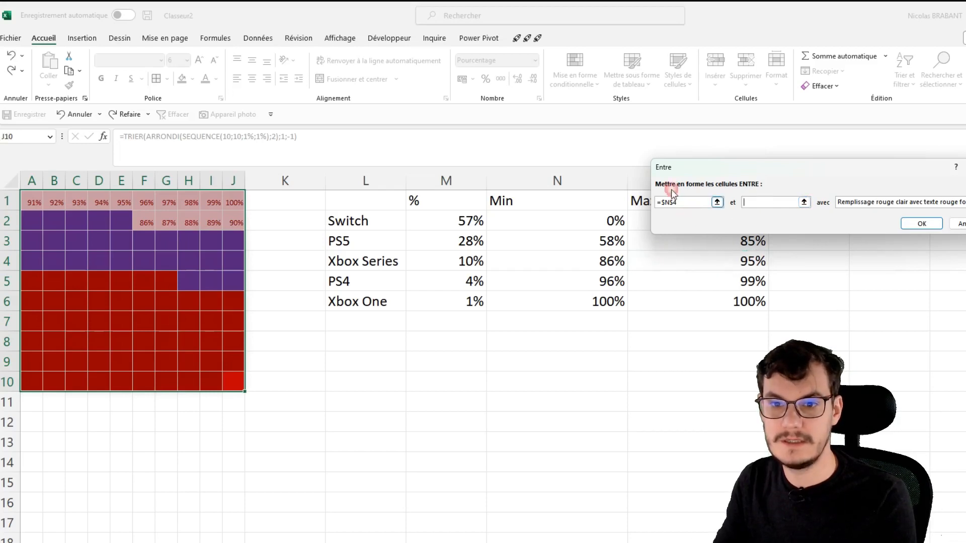
pyautogui.click(705, 259)
# - Give the Xbox Series rule a custom format with green fill and matching green font, and apply it
pyautogui.click(890, 203)
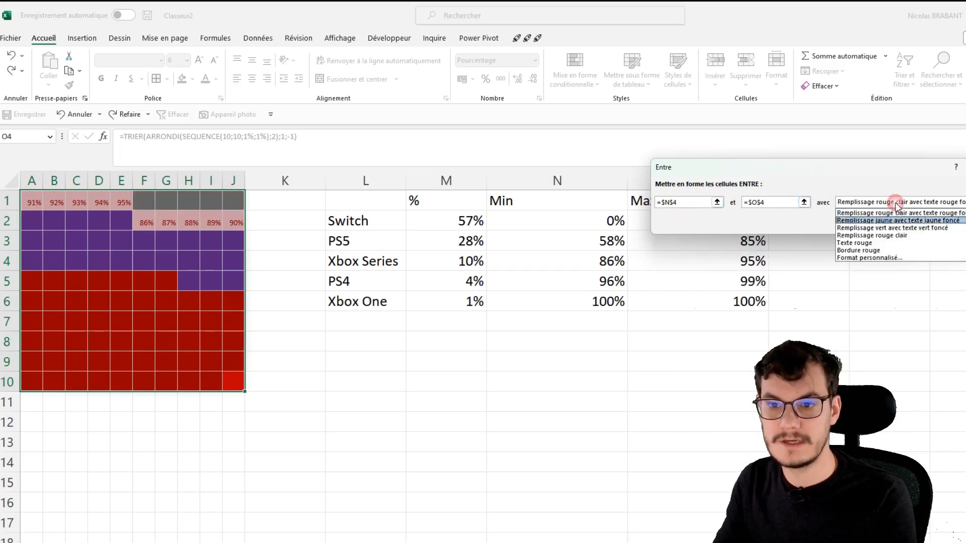
pyautogui.click(884, 261)
pyautogui.click(731, 171)
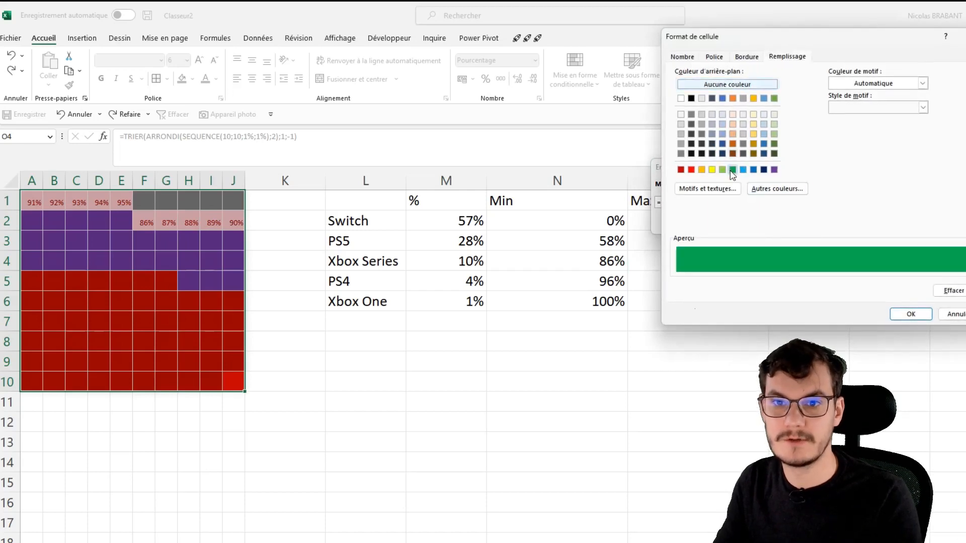
pyautogui.click(714, 56)
pyautogui.click(857, 152)
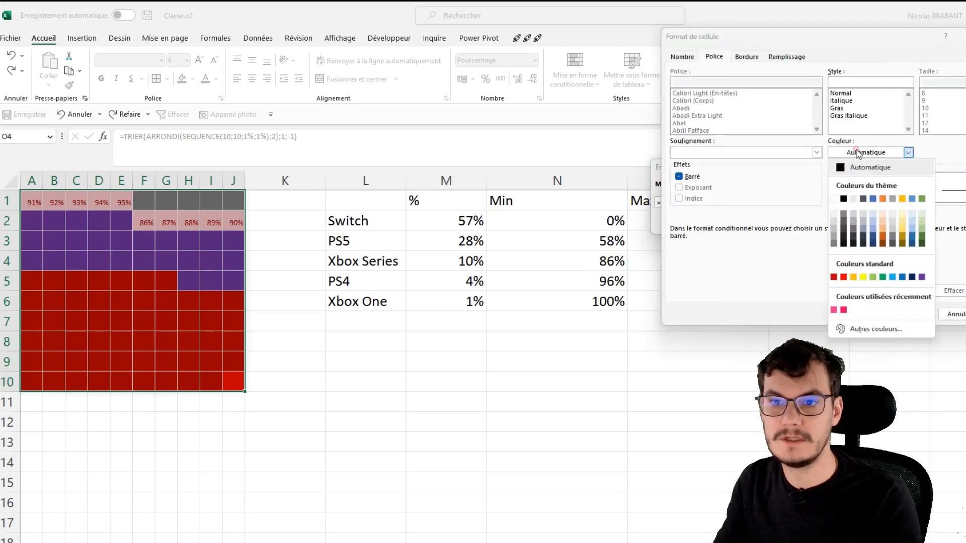
pyautogui.click(884, 277)
pyautogui.click(913, 315)
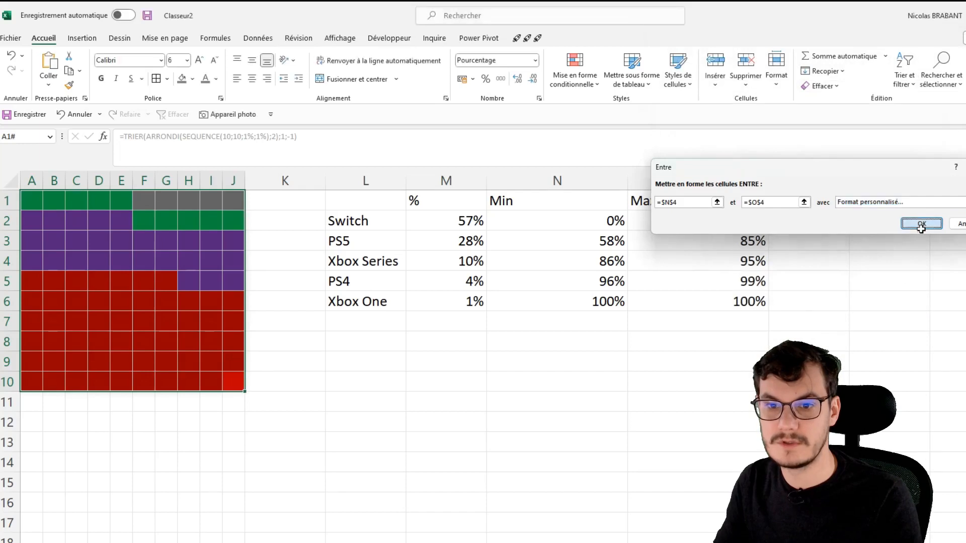
pyautogui.click(921, 223)
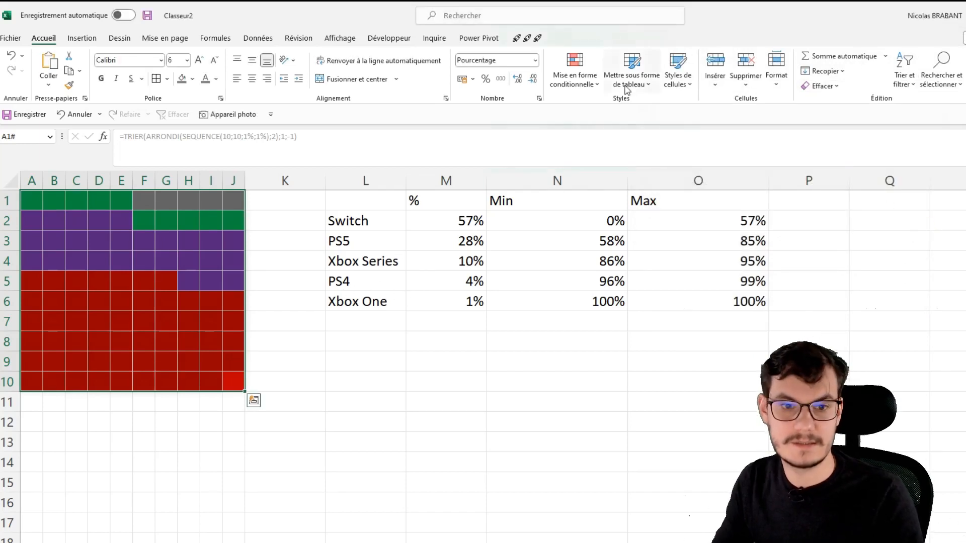
# - Add a Between rule for PS4 to the grid, from =$N$5 to its Max in O5, with a blue custom format hiding the numbers
pyautogui.click(575, 70)
pyautogui.moveTo(647, 108)
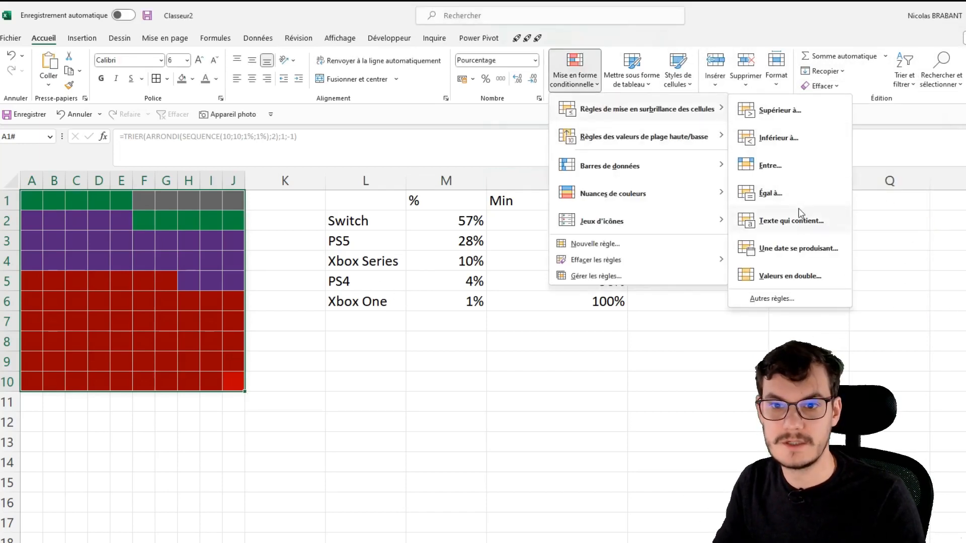
pyautogui.click(794, 173)
pyautogui.click(548, 285)
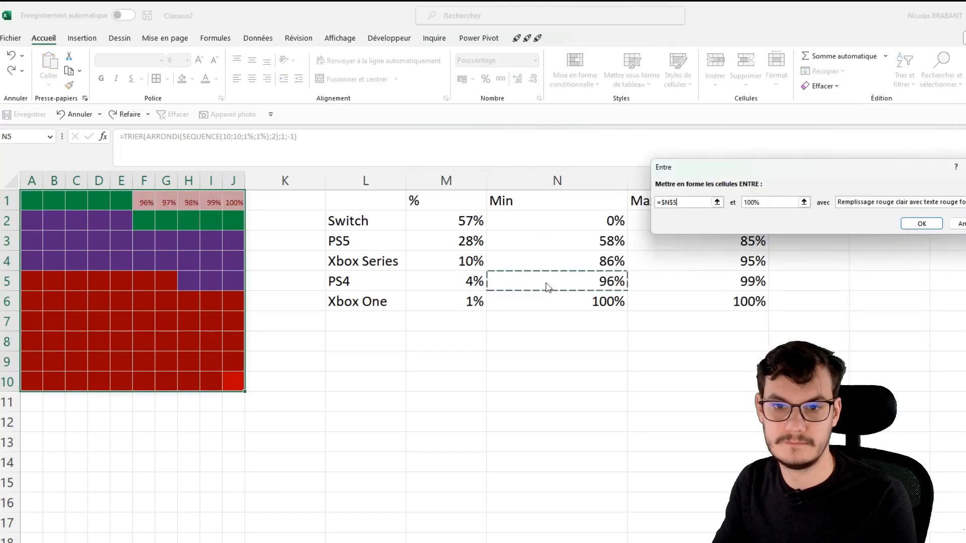
pyautogui.click(765, 202)
pyautogui.click(729, 282)
pyautogui.click(870, 260)
pyautogui.click(913, 315)
pyautogui.click(920, 223)
# - Add a Between rule for Xbox One to the grid, from =$N$6 to its Max in O6, with a light green custom format hiding the numbers
pyautogui.click(573, 89)
pyautogui.click(794, 173)
pyautogui.click(558, 302)
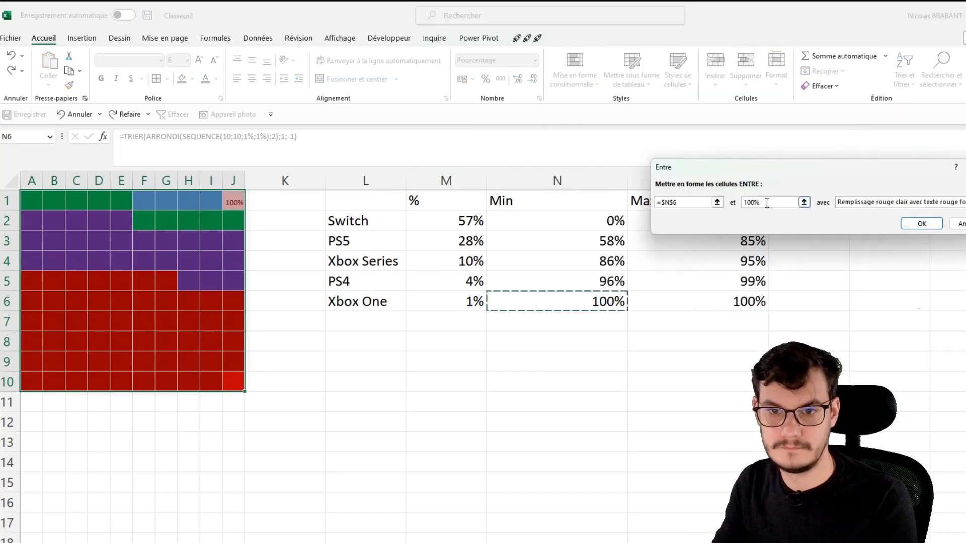
pyautogui.click(770, 203)
pyautogui.click(729, 301)
pyautogui.click(871, 260)
pyautogui.click(909, 155)
pyautogui.click(923, 225)
pyautogui.click(911, 314)
pyautogui.click(922, 223)
pyautogui.click(808, 402)
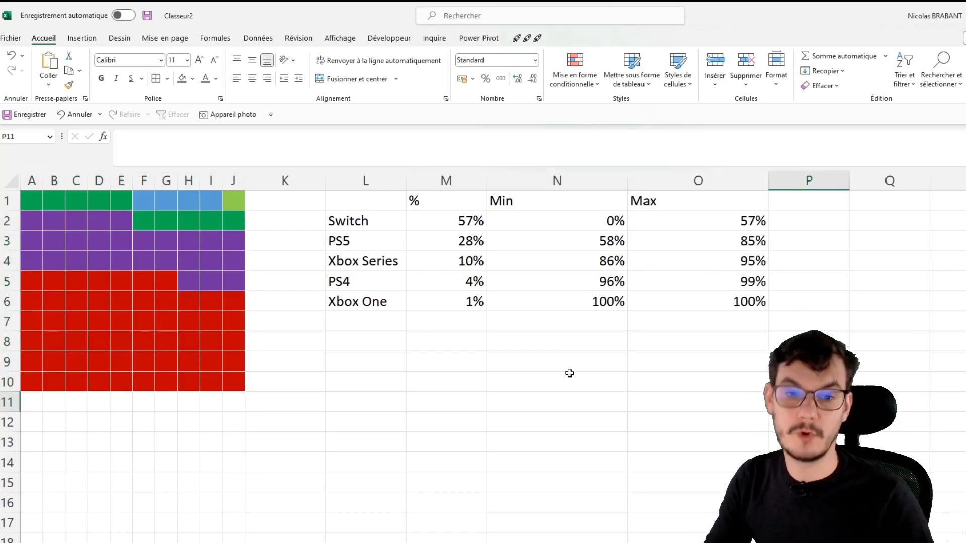
# - Copy the waffle grid A1:J10, paste it as a linked picture, and move the picture over columns N to P, below row 4
pyautogui.moveTo(224, 377); pyautogui.dragTo(31, 200)
pyautogui.hotkey('ctrl', 'c')
pyautogui.click(366, 339)
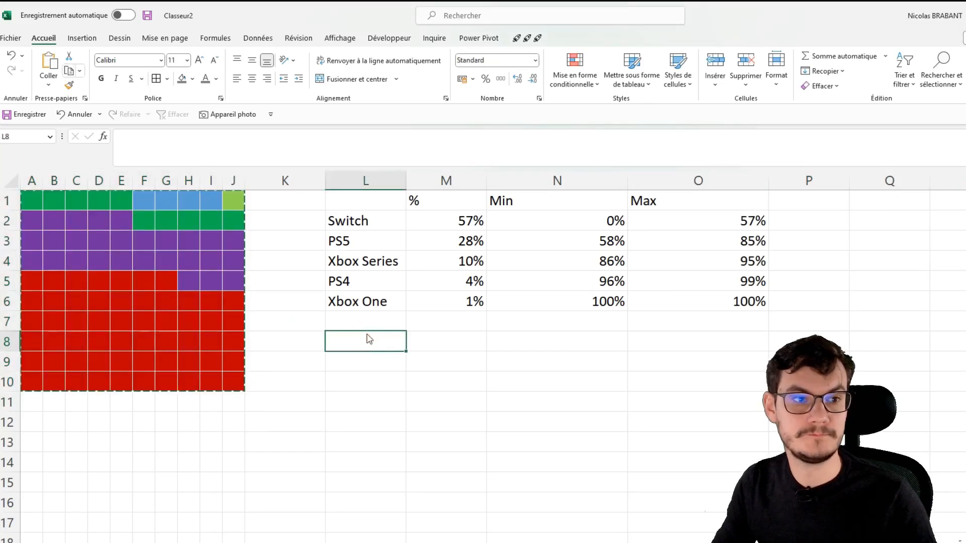
pyautogui.click(48, 84)
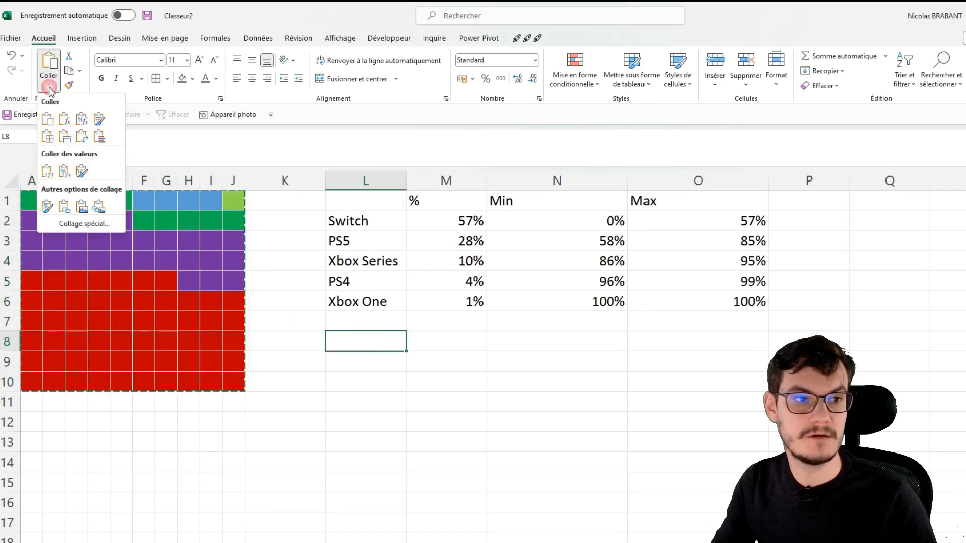
pyautogui.click(102, 206)
pyautogui.moveTo(422, 387); pyautogui.dragTo(673, 342)
# - Set the Switch share in M2 to 50% to test that the chart and linked picture update
pyautogui.click(461, 224)
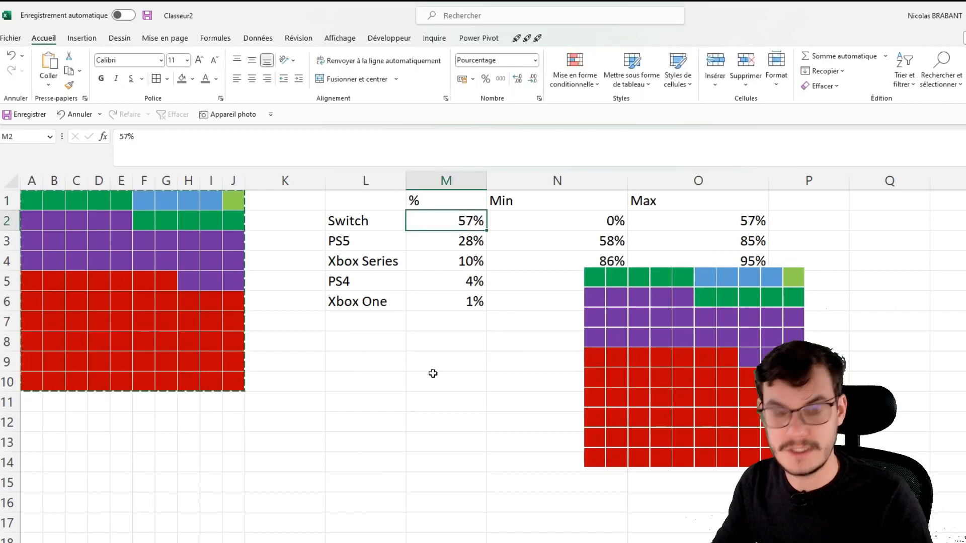
pyautogui.write('50')
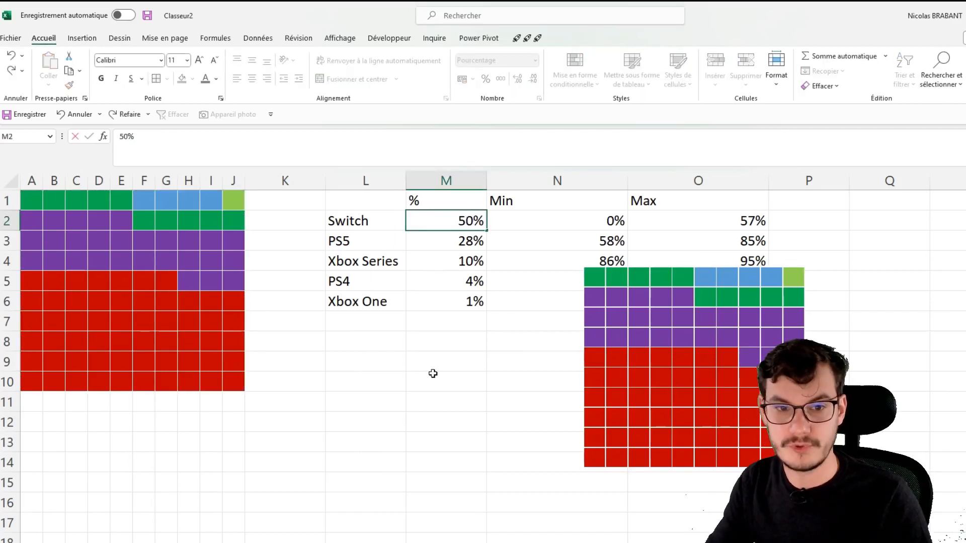
pyautogui.press('Return')
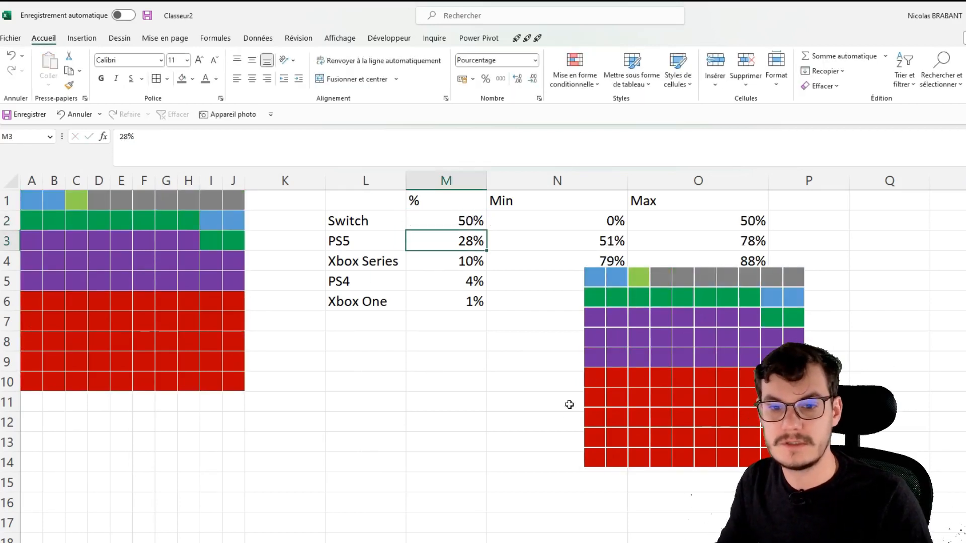